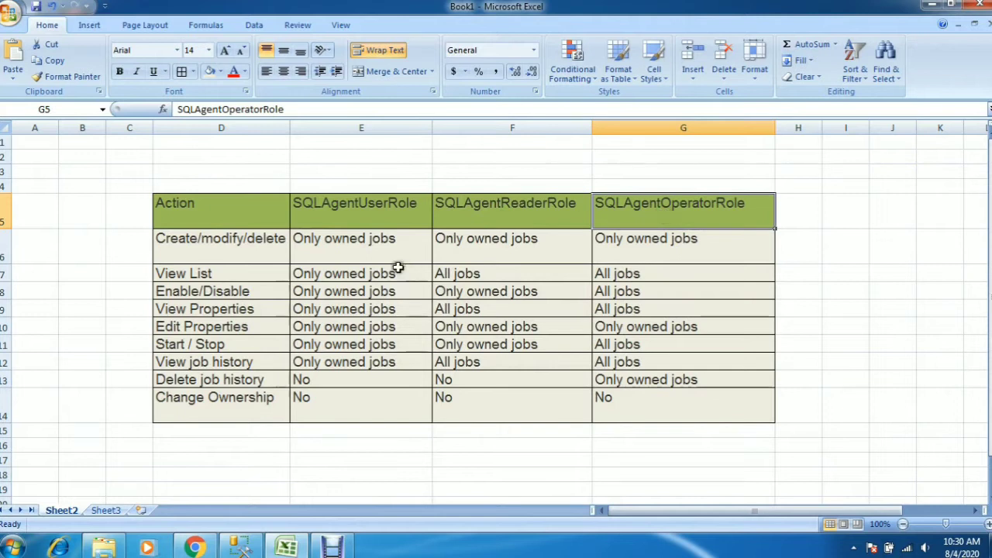
Examine the full list of actions in the permissions table together with their entries for all three SQL Agent roles
left_click(270, 254)
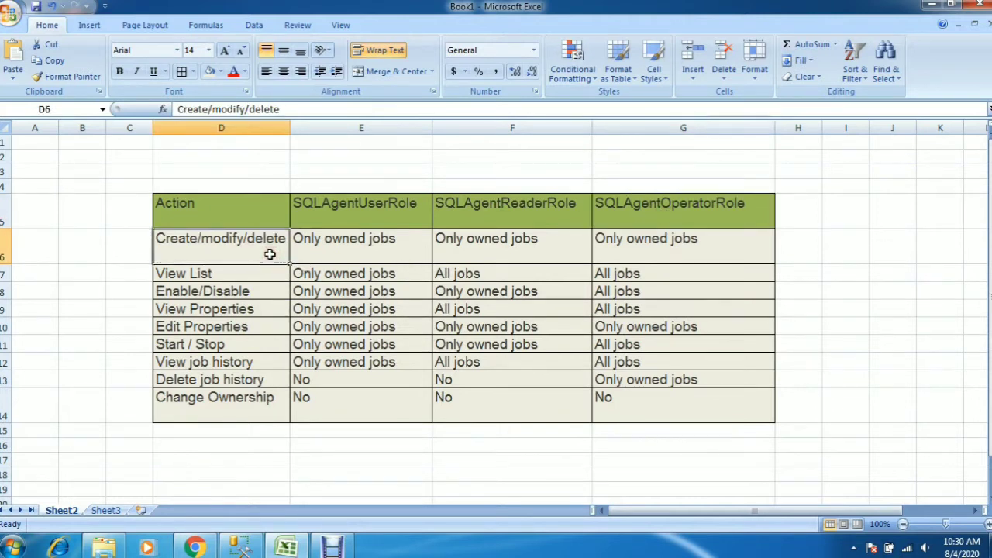
key("shift+Down")
key("shift+Down")
key("shift+Down")
key("shift+Down")
key("shift+Down")
key("shift+Down")
key("shift+Down")
key("shift+Down")
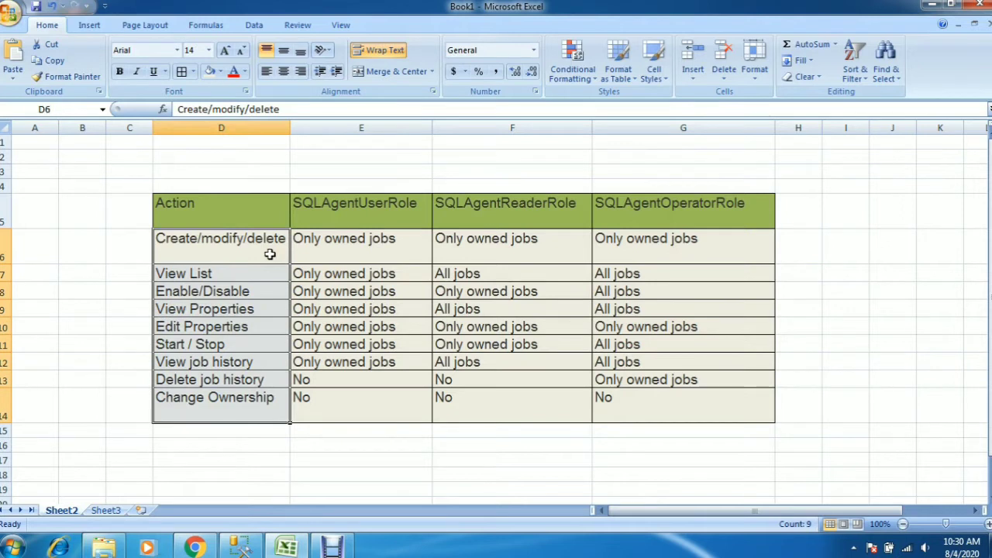
key("shift+Right")
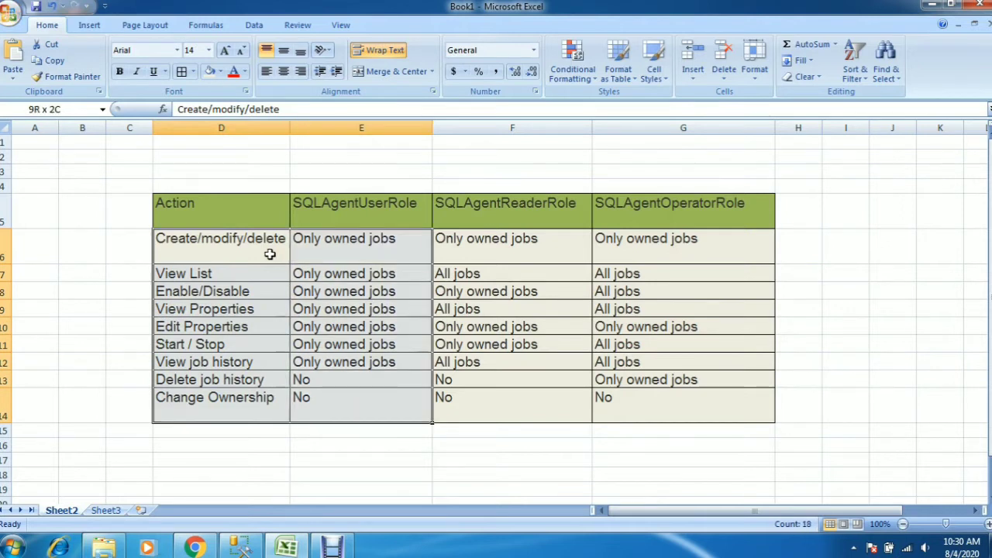
key("shift+Right")
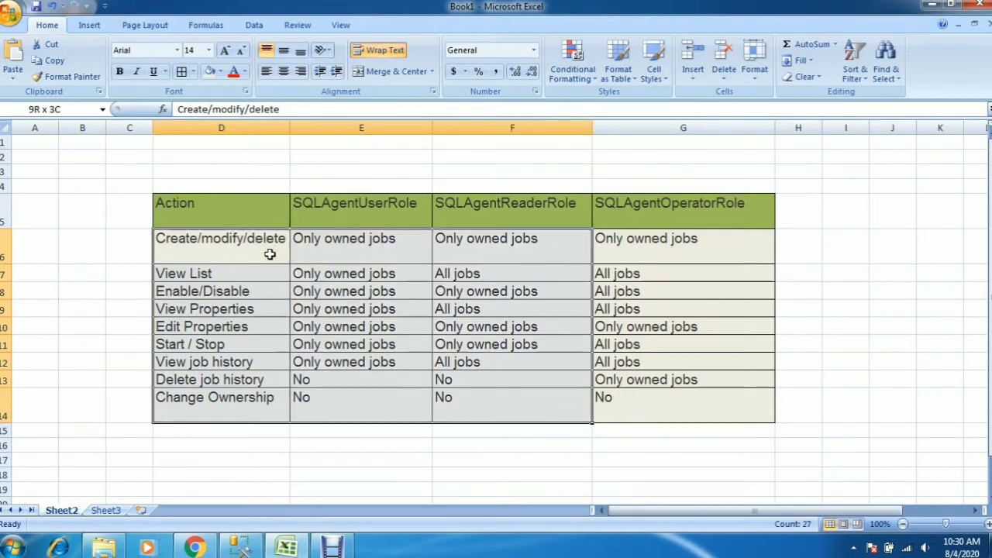
key("shift+Right")
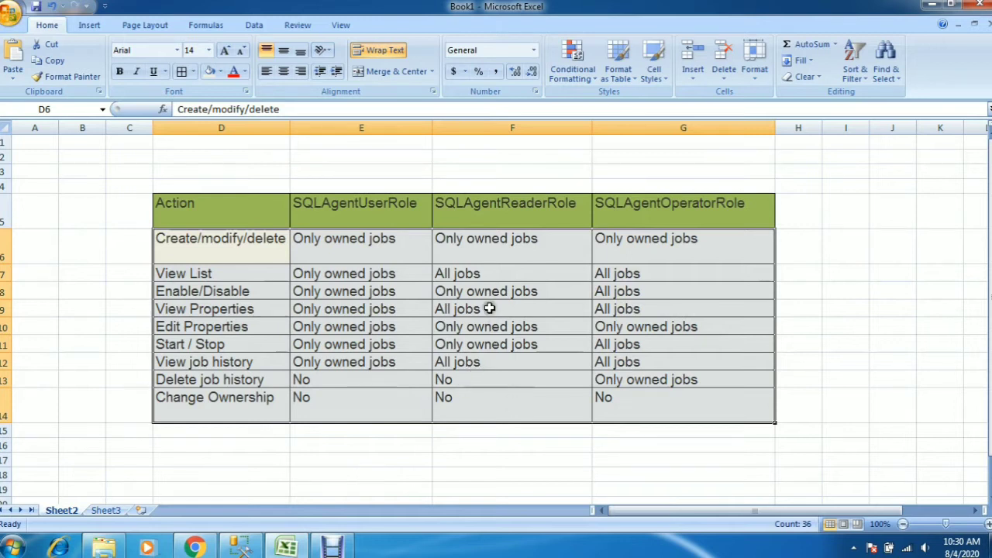
Review the View Properties row across the three roles, and each role's own column of permissions
left_click(230, 309)
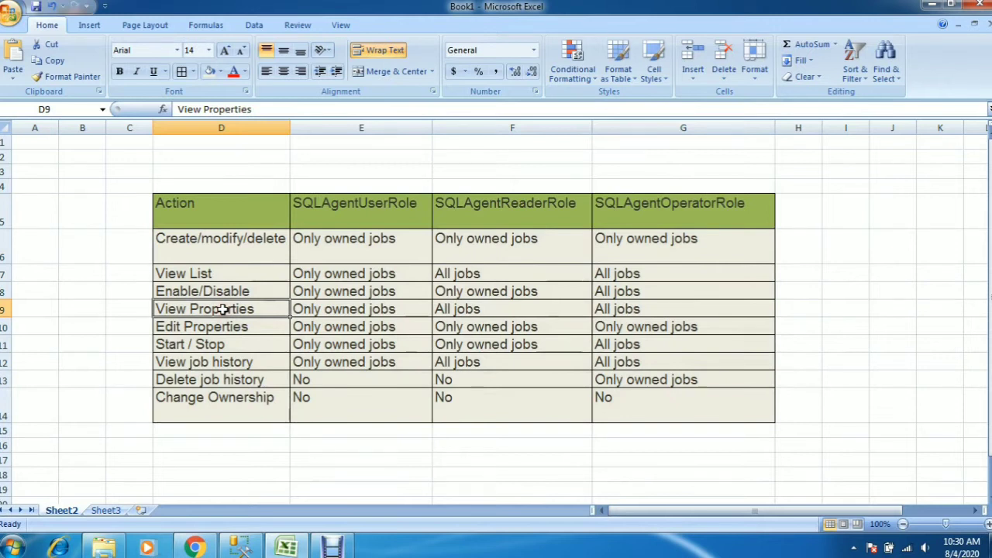
key("shift+Right")
key("shift+Right")
key("shift+Right")
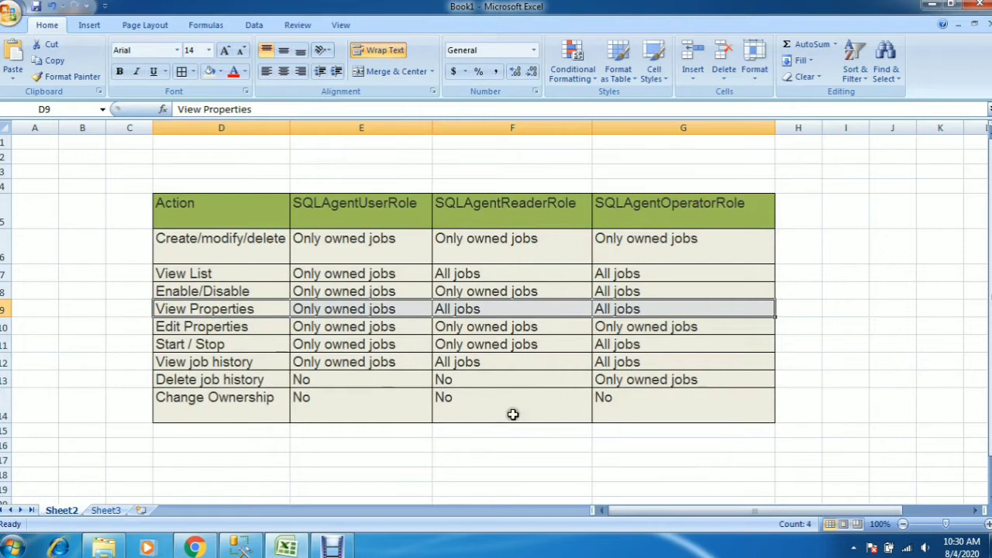
left_click_drag(386, 242, 391, 396)
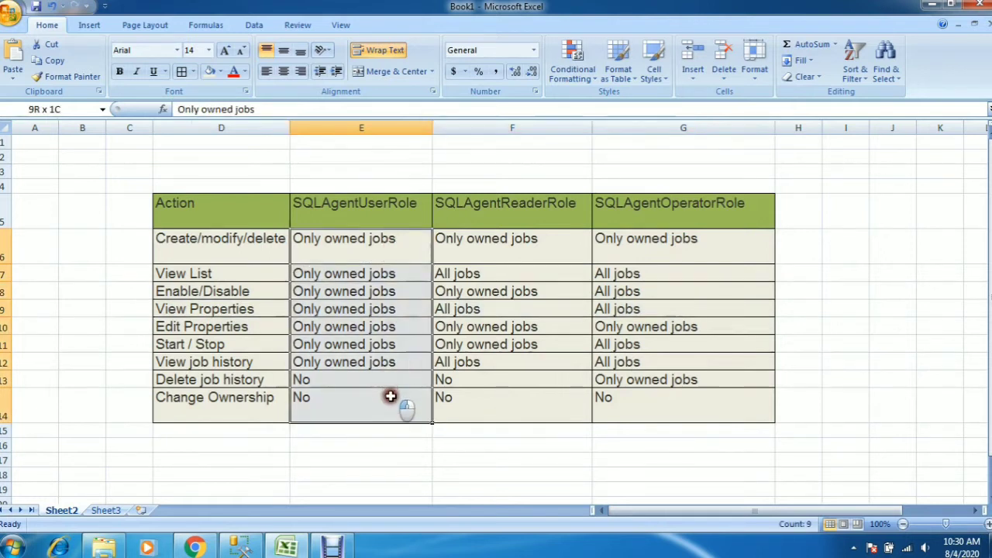
left_click_drag(506, 246, 504, 395)
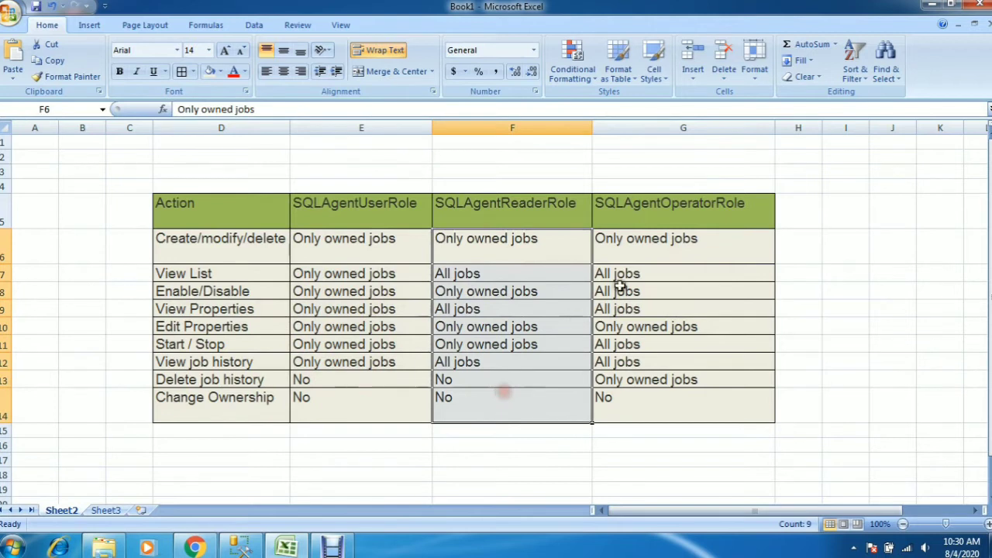
left_click_drag(655, 241, 652, 399)
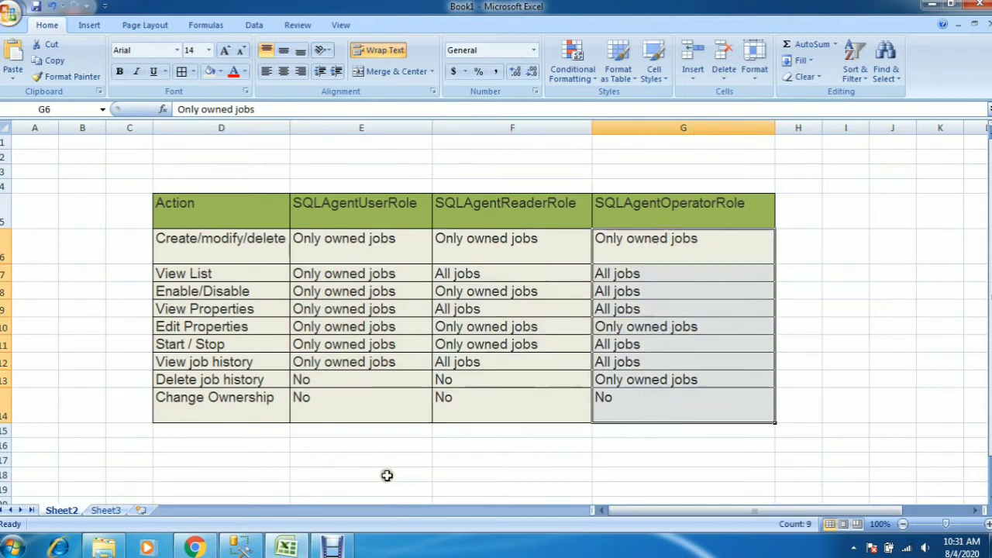
Switch to SQL Server Management Studio and find the test login among the server's security logins
left_click(240, 548)
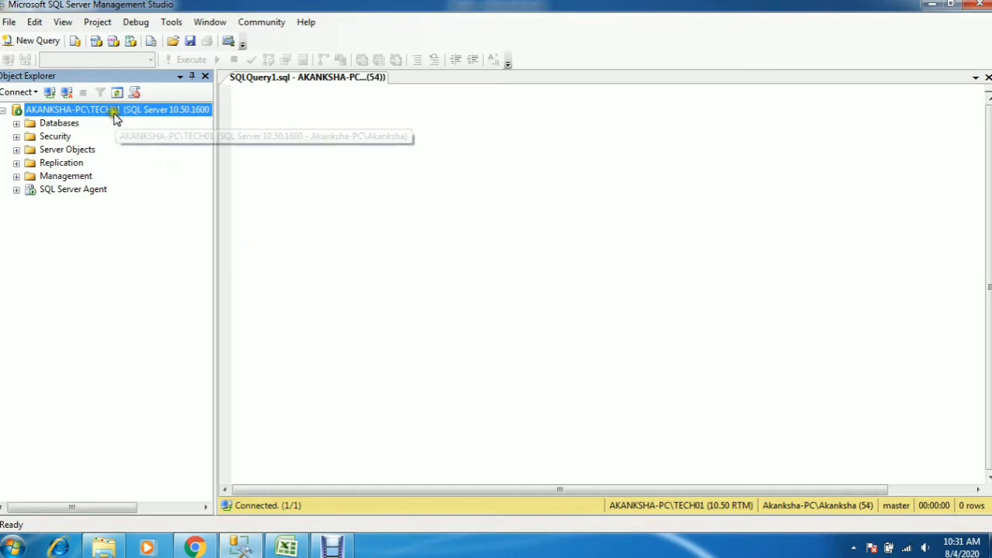
left_click(16, 137)
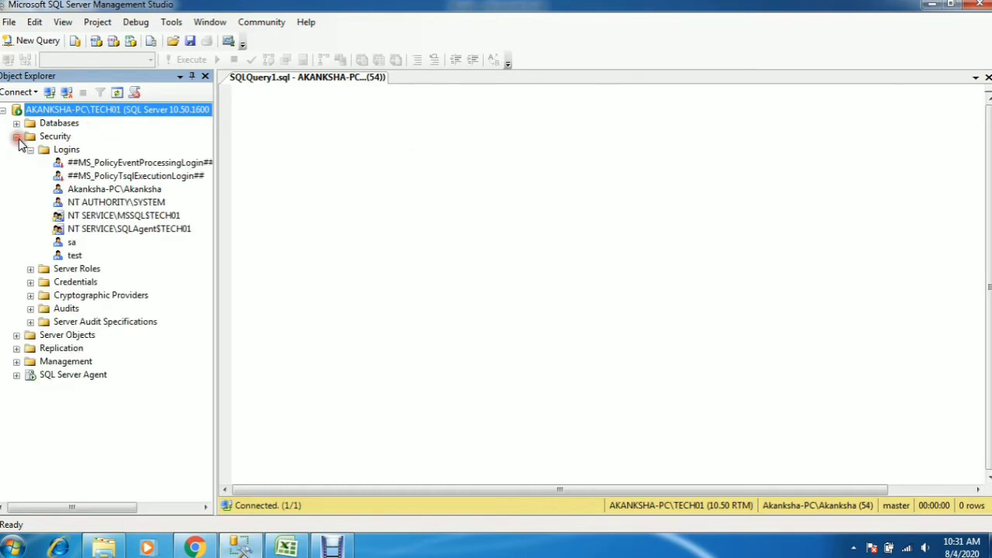
left_click(76, 256)
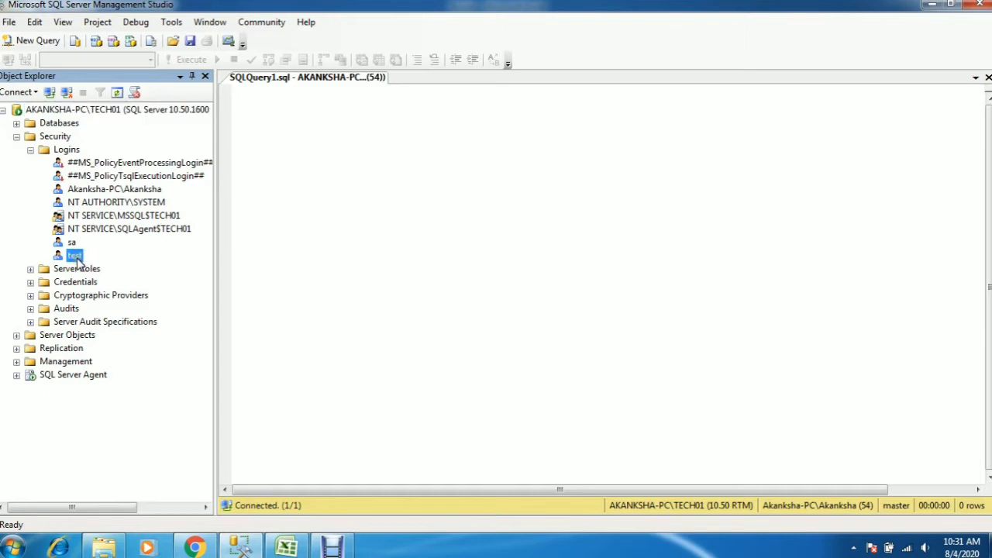
left_click(16, 137)
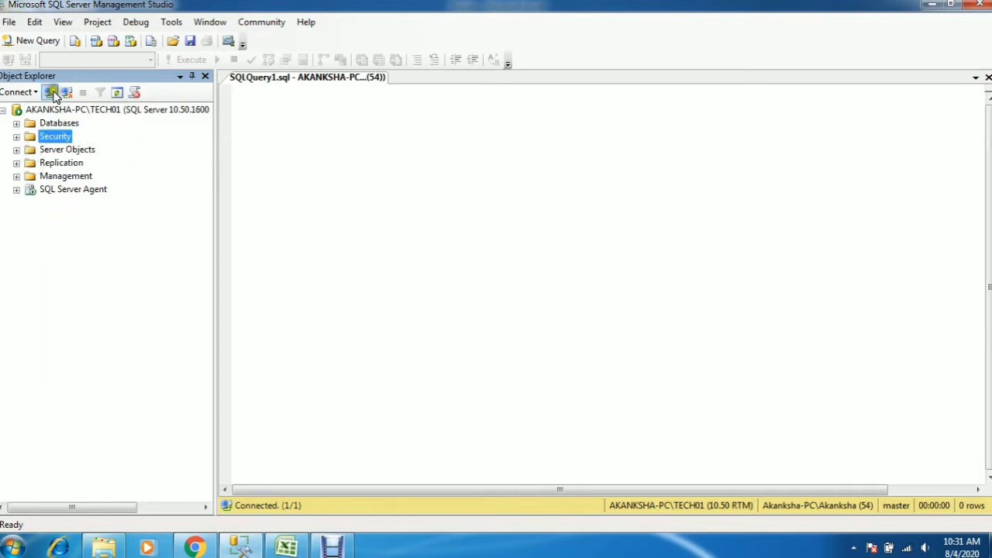
Open a second connection to the TECH01 database engine with SQL Server Authentication as login test, entering the account password
left_click(48, 92)
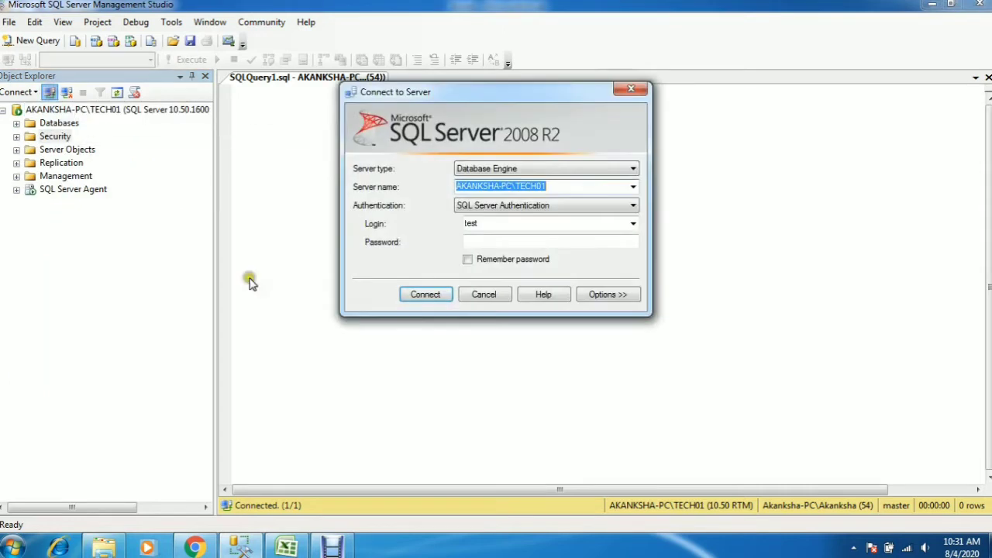
left_click(485, 224)
left_click(485, 241)
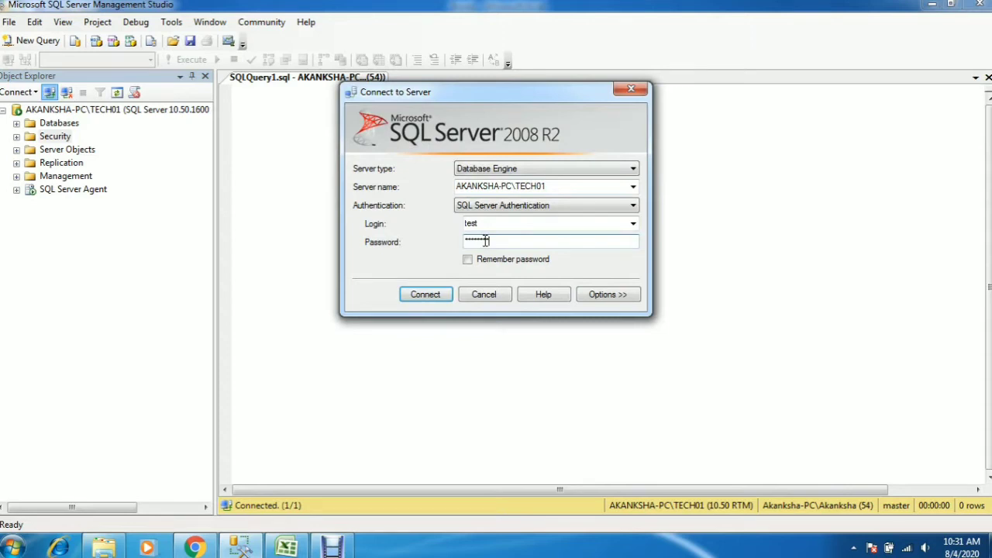
left_click(450, 295)
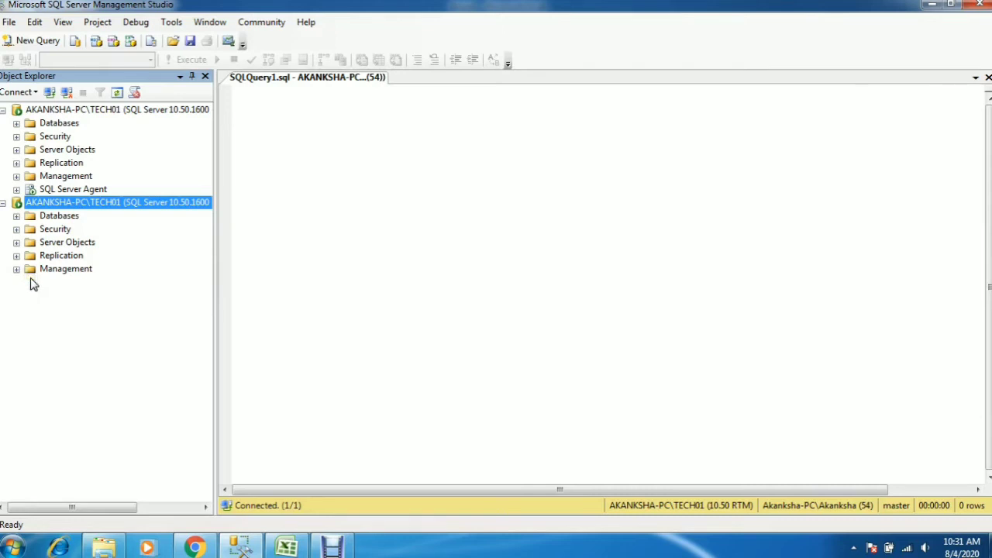
Open the test login's properties from the first connection and show its user mapping and role membership for msdb
left_click(49, 189)
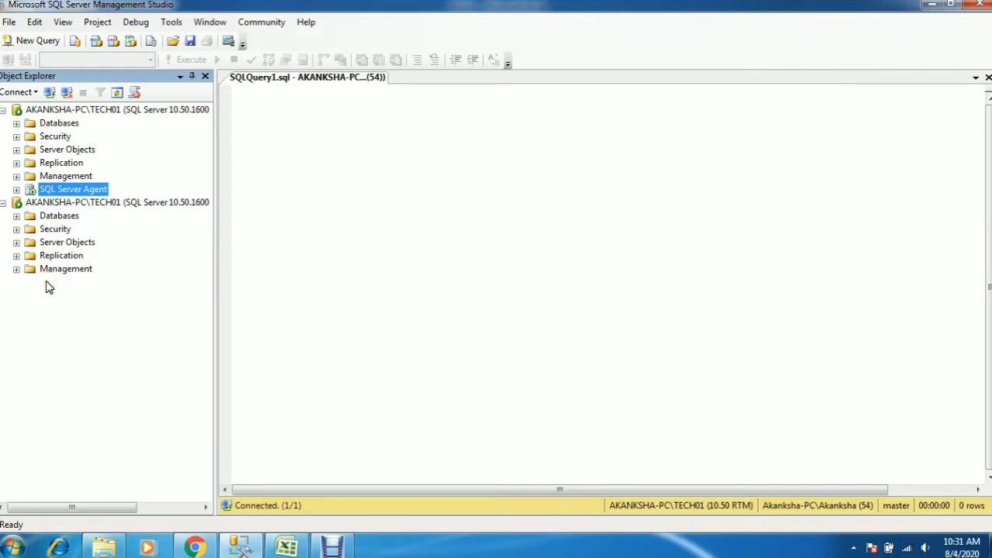
left_click(16, 137)
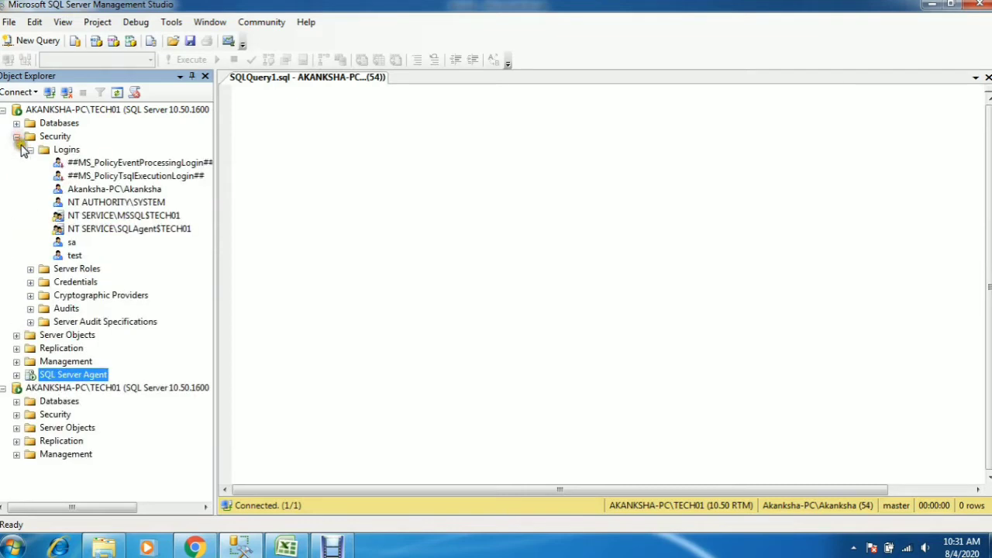
left_click(73, 256)
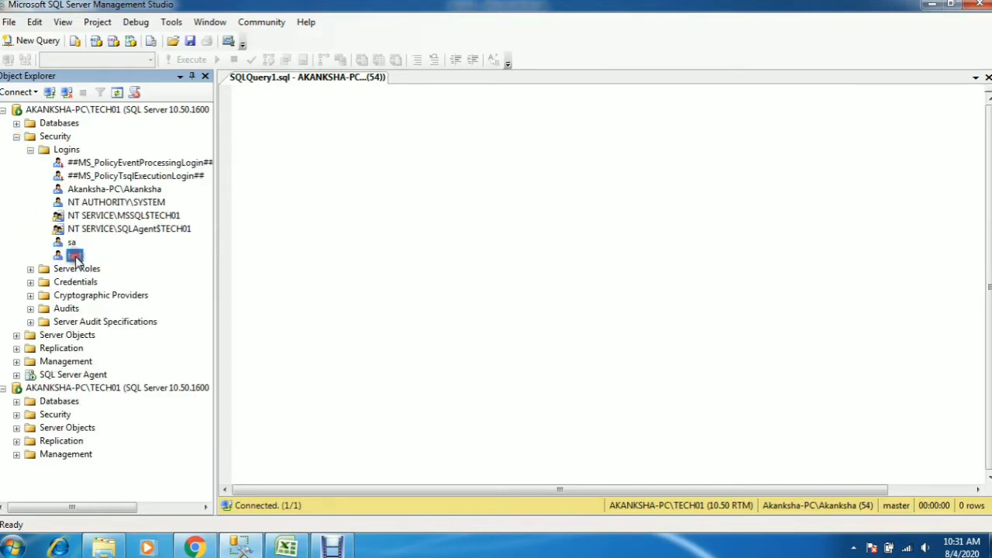
right_click(76, 260)
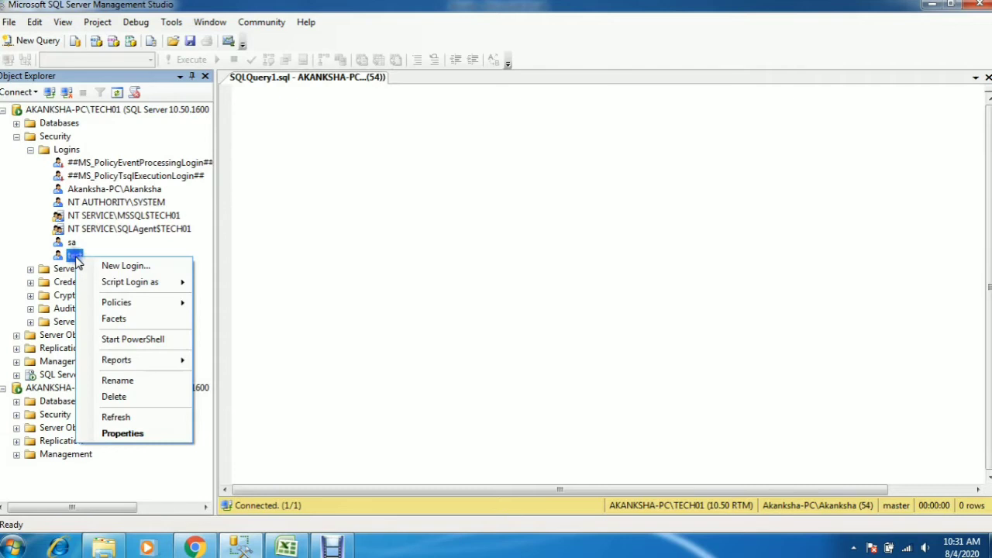
left_click(131, 434)
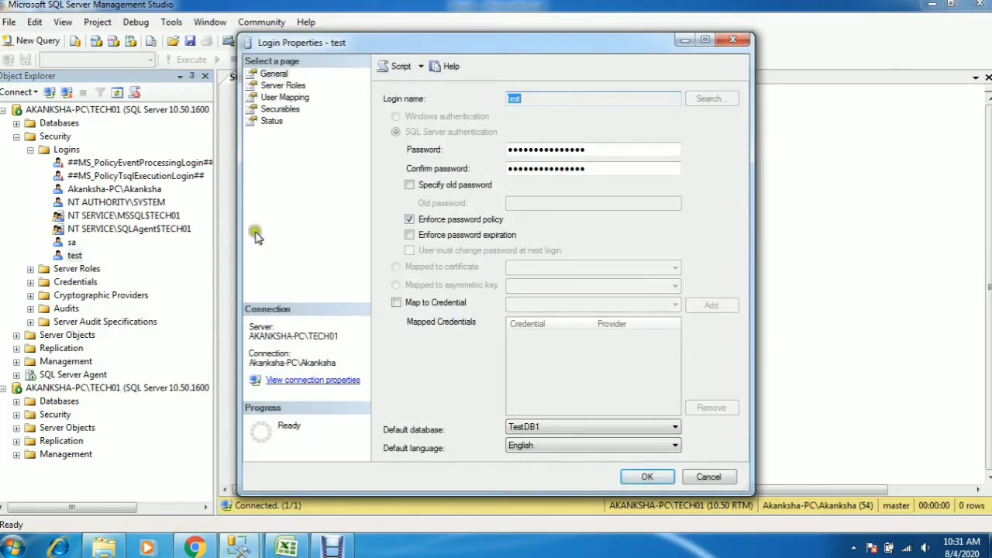
left_click(289, 99)
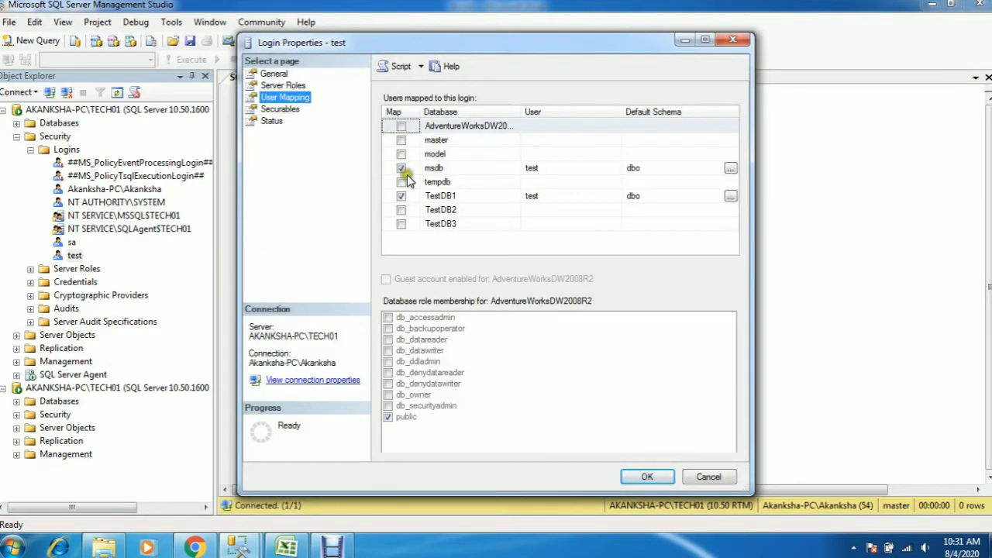
left_click(450, 169)
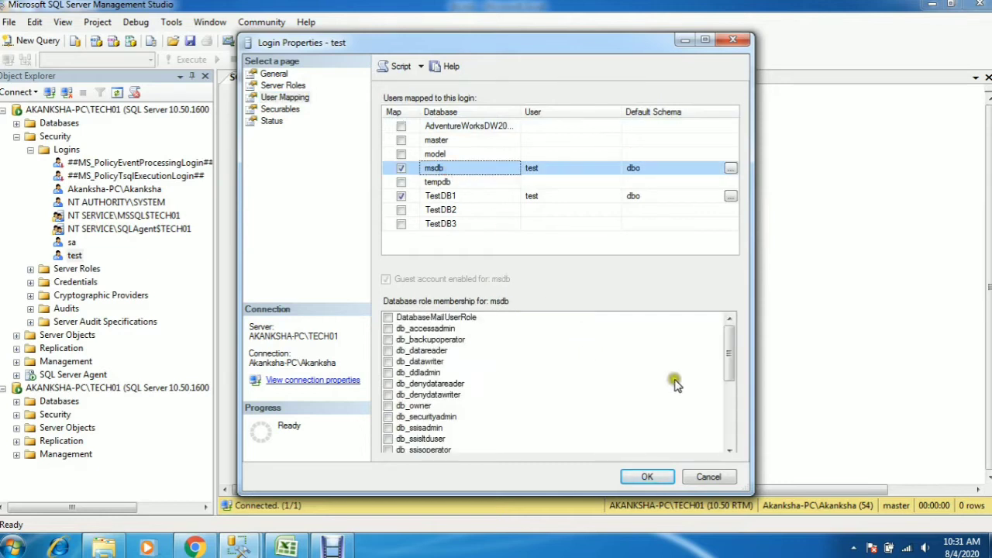
Select SQLAgentUserRole as the test login's only SQL Agent role in the msdb database
left_click_drag(729, 375, 729, 442)
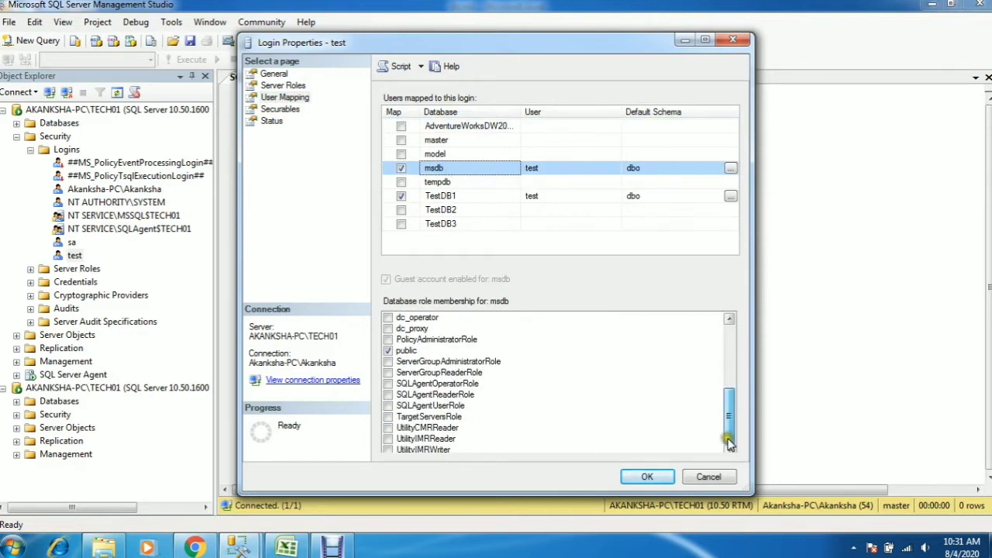
left_click(452, 407)
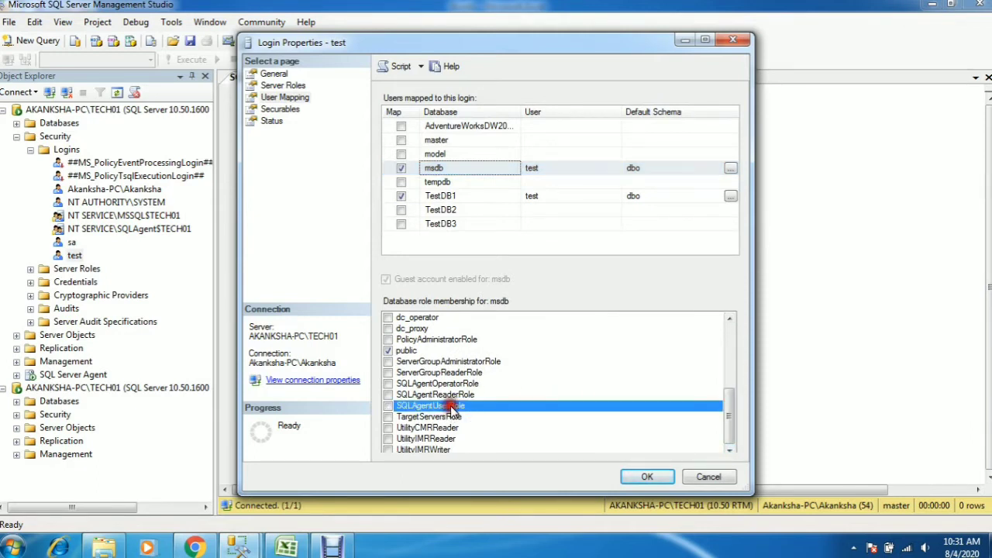
left_click(454, 405)
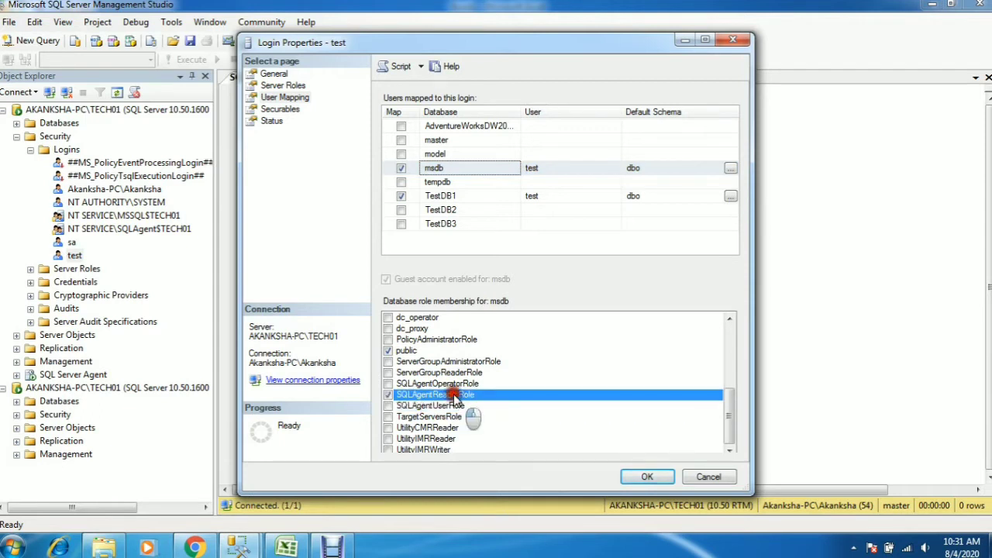
left_click(453, 383)
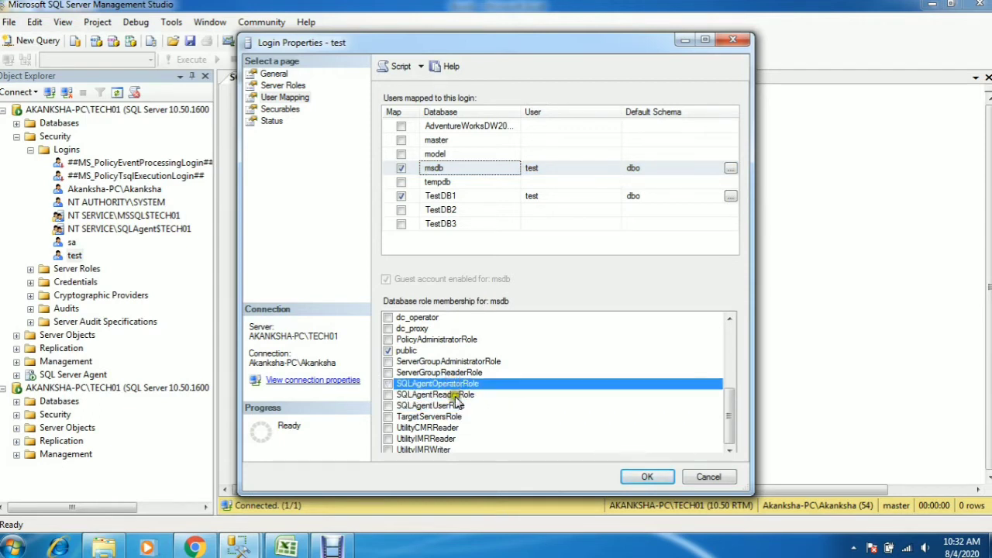
left_click(445, 407)
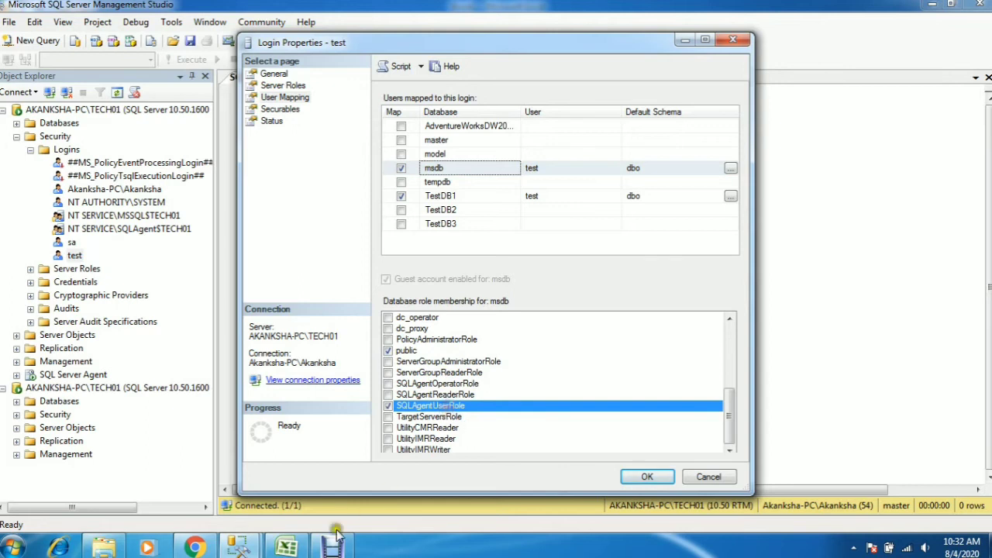
Check the SQLAgentUserRole column in the Excel permissions table, and apply the test login's role change in SQL Server Management Studio
left_click(290, 545)
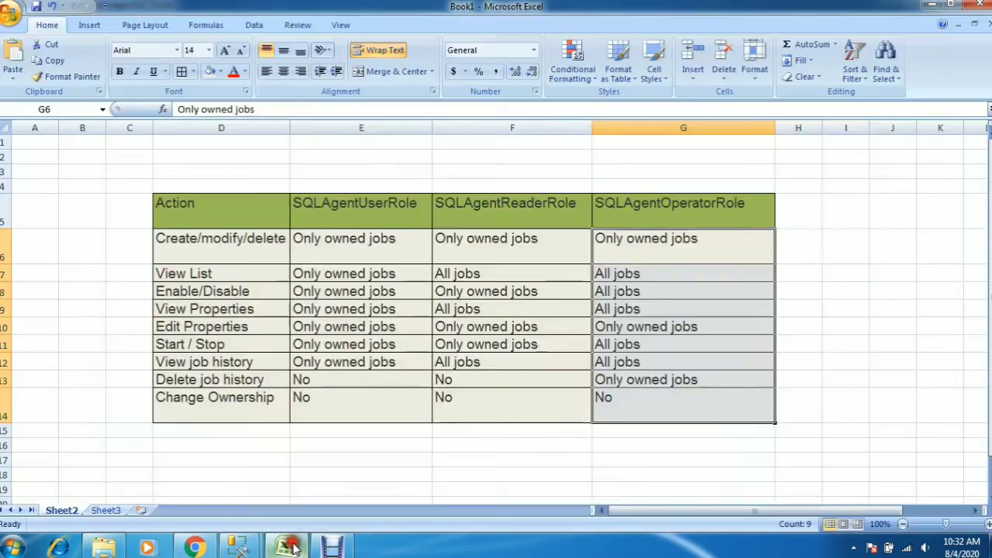
left_click(353, 220)
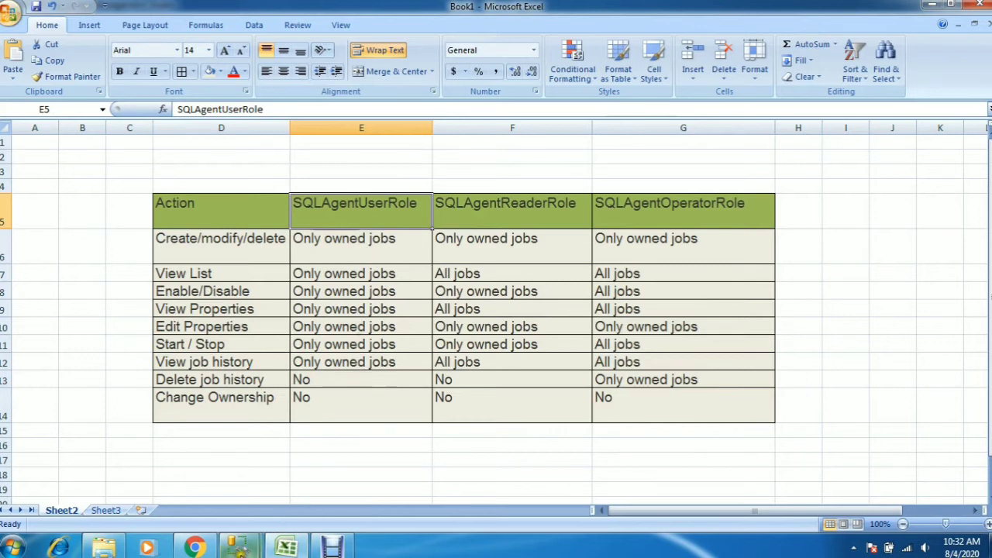
mouse_move(240, 547)
left_click(309, 474)
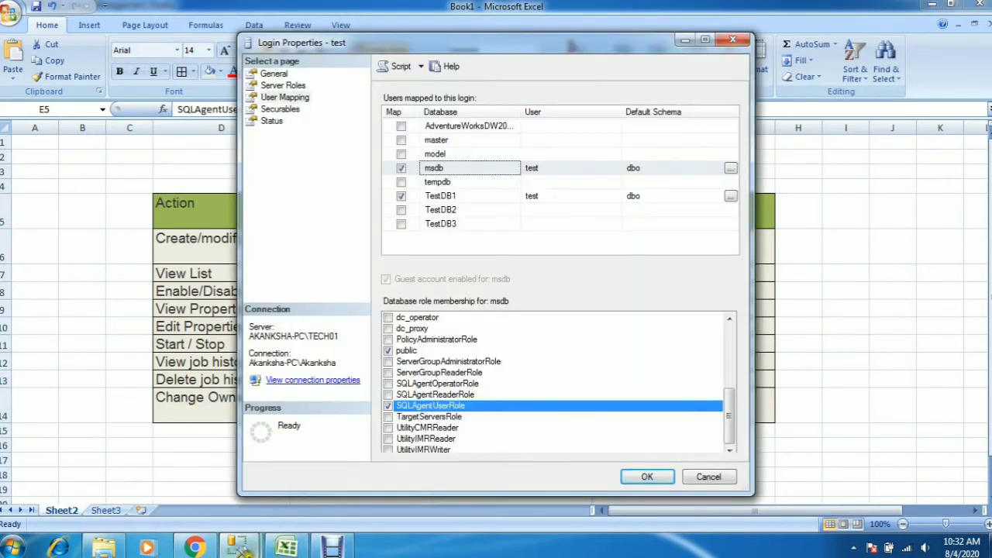
left_click(213, 465)
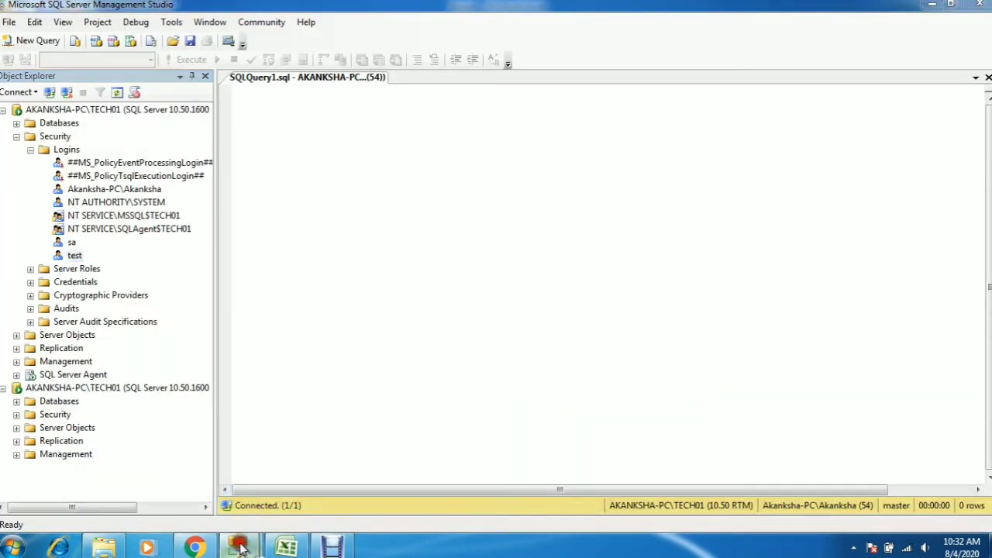
left_click(314, 462)
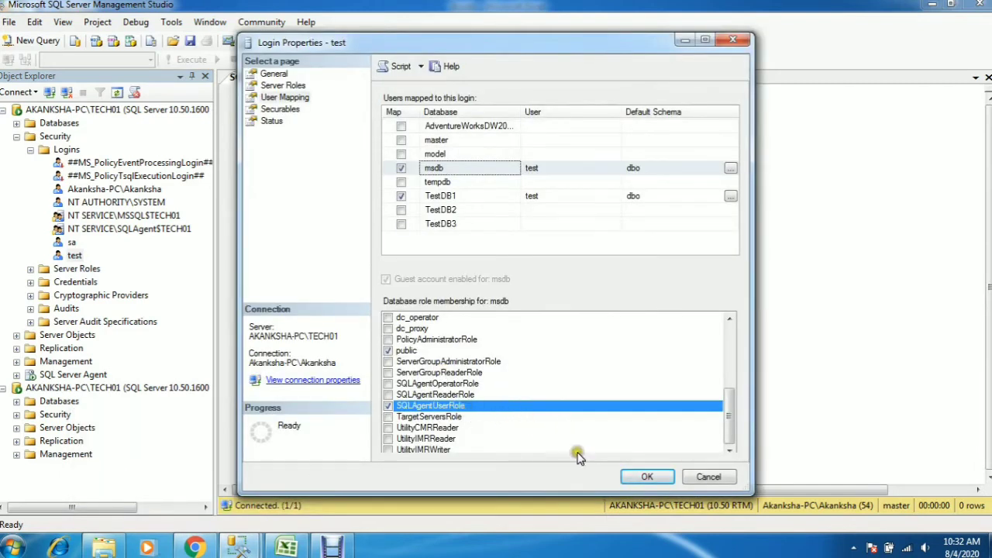
left_click(642, 476)
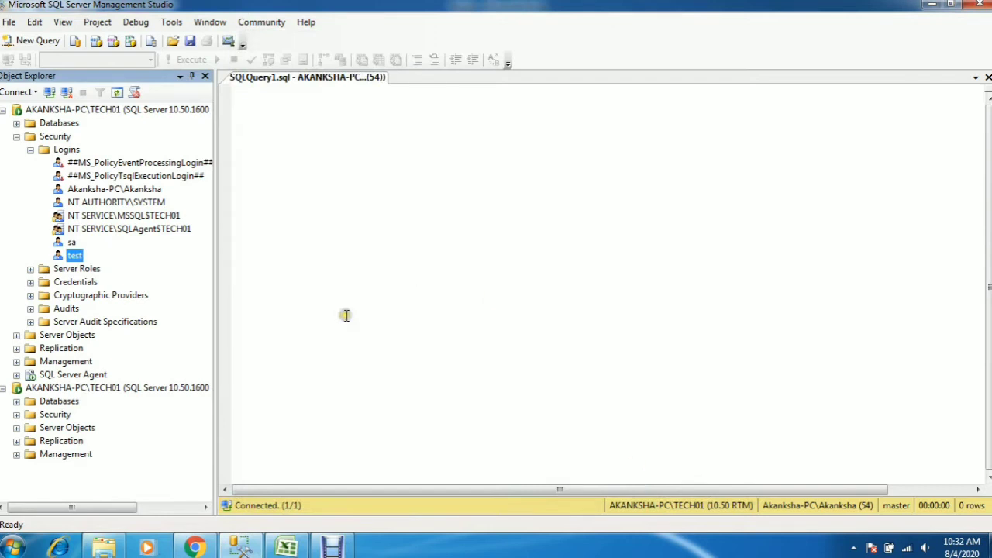
Collapse the logins list, refresh the test login's server connection, and expand its SQL Server Agent node
left_click(31, 150)
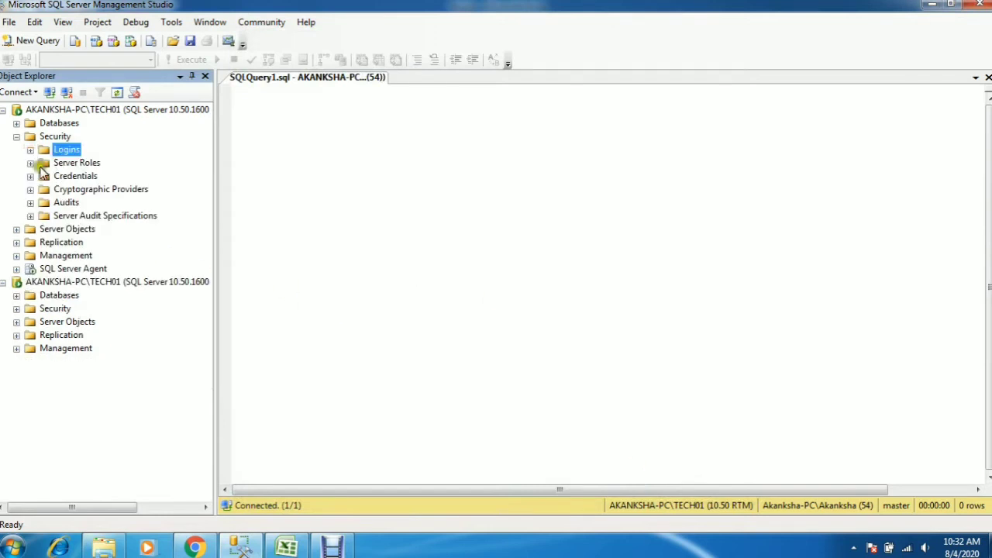
left_click(87, 283)
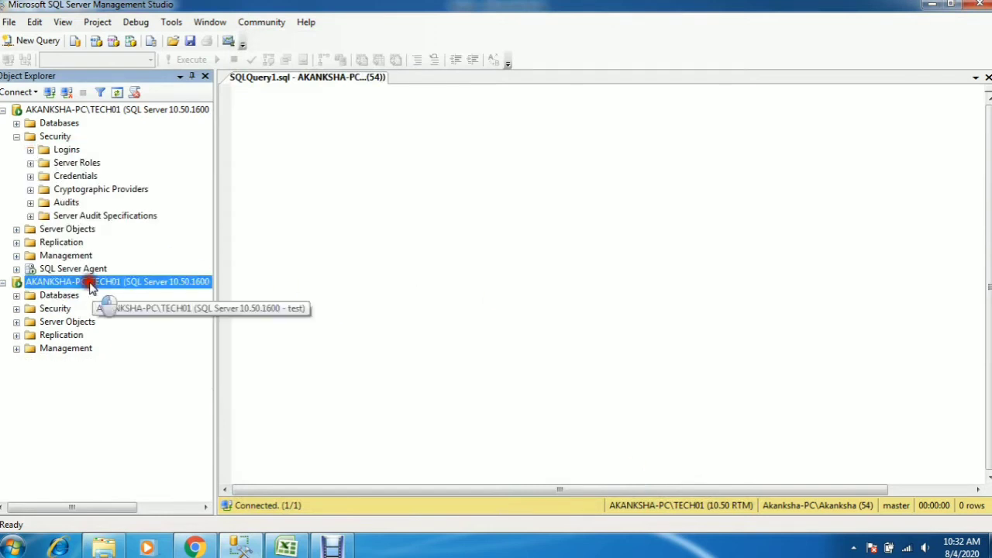
left_click(117, 93)
left_click(73, 362)
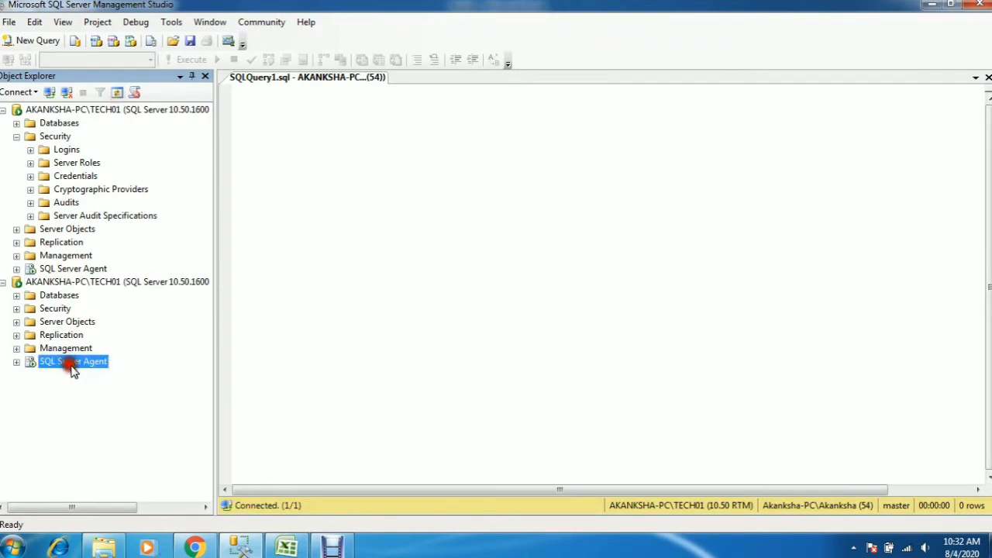
left_click(17, 363)
Switch to Excel and review the SQLAgentUserRole permissions for all actions in the table
left_click(287, 548)
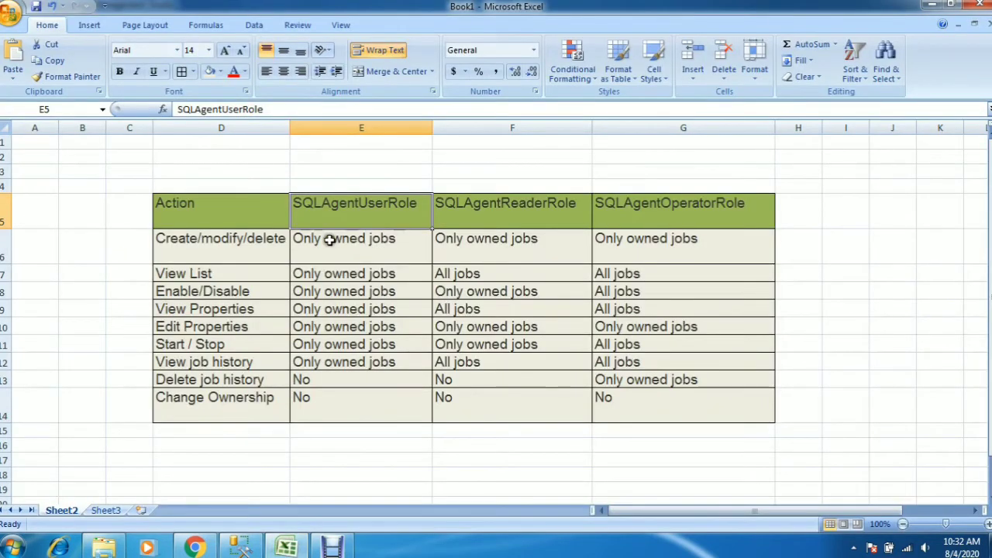
left_click(353, 242)
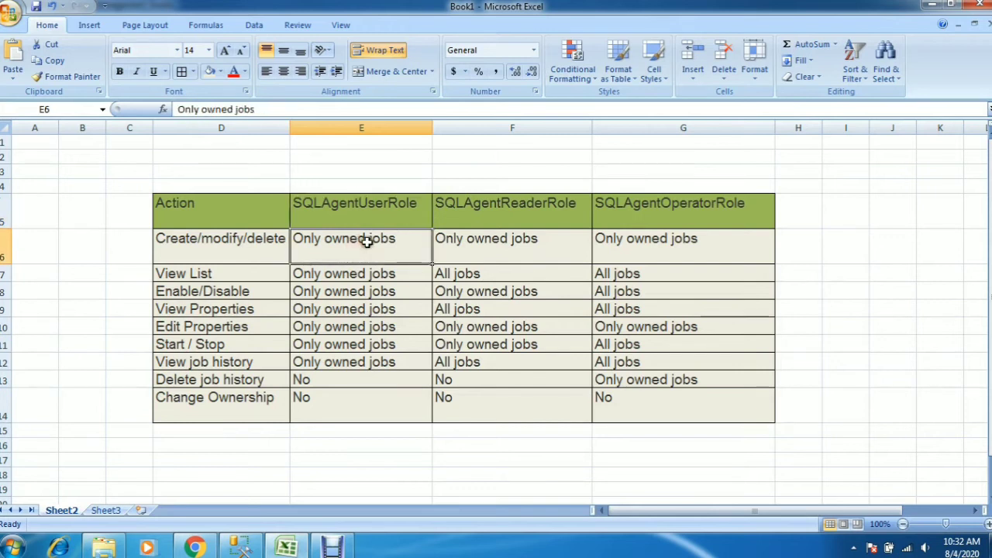
left_click_drag(367, 242, 370, 410)
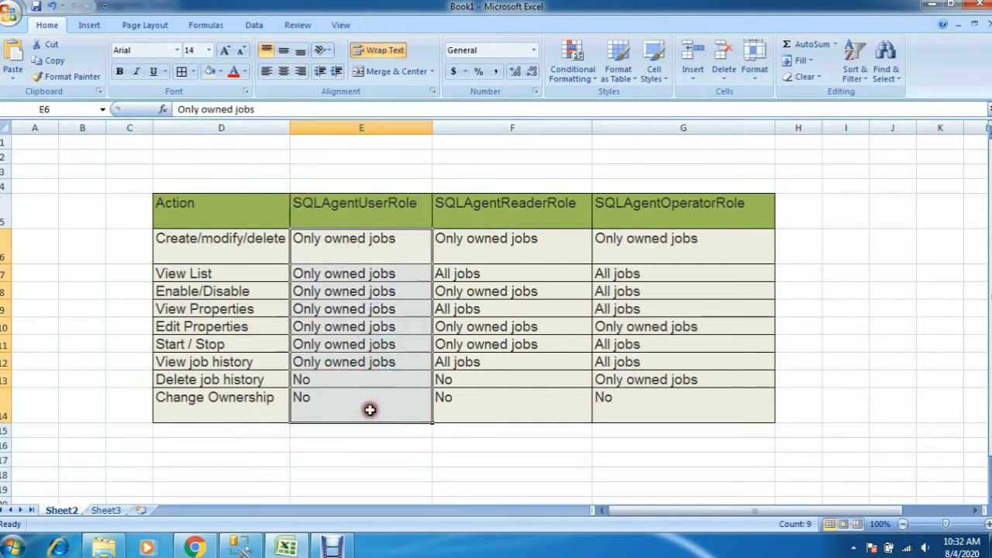
Switch to SQL Server Management Studio and open the user mapping properties of the test login from the first connection
mouse_move(240, 548)
left_click(203, 442)
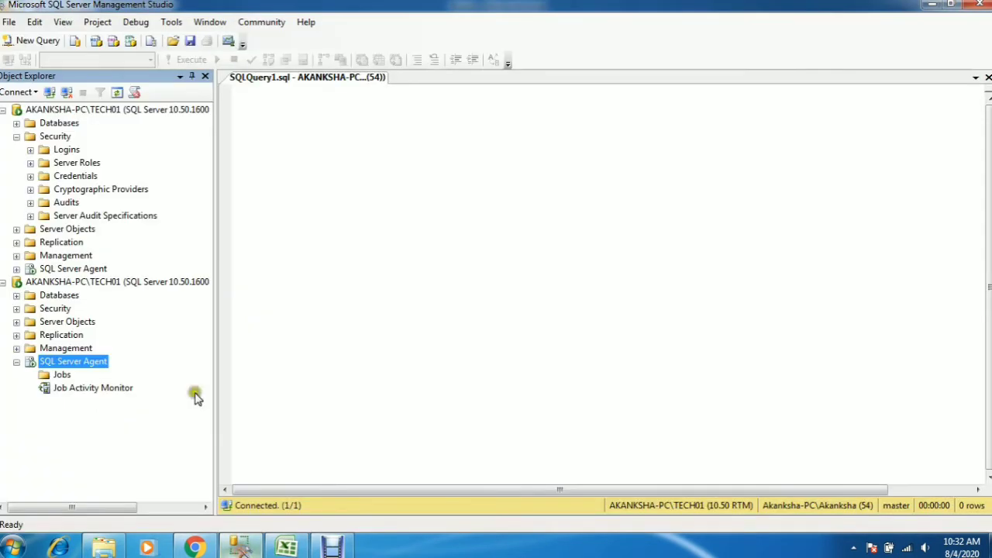
left_click(30, 149)
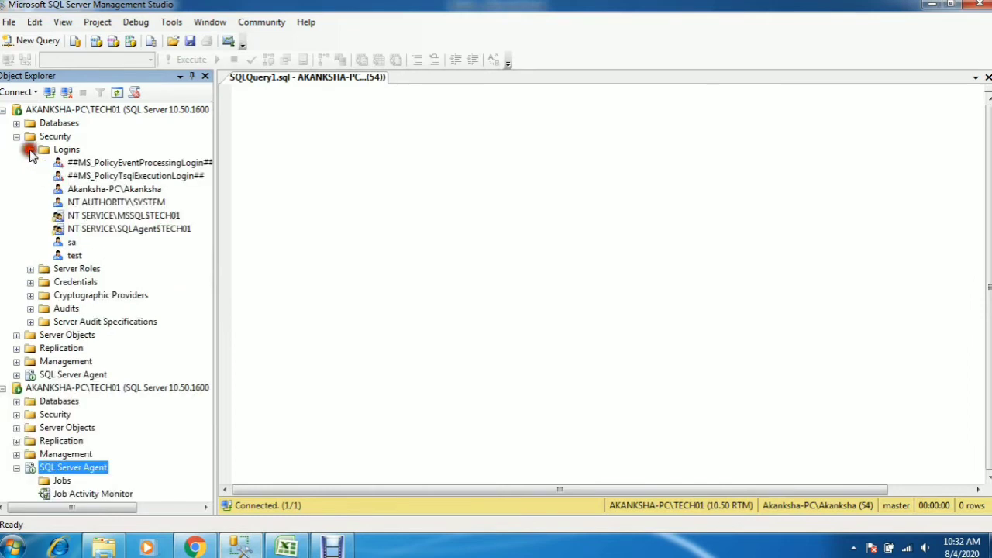
right_click(74, 257)
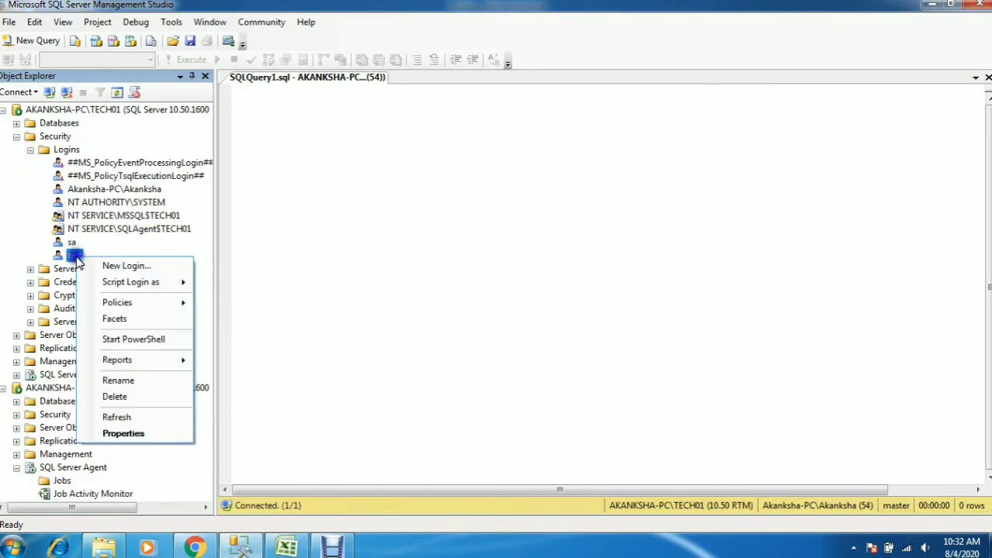
left_click(112, 433)
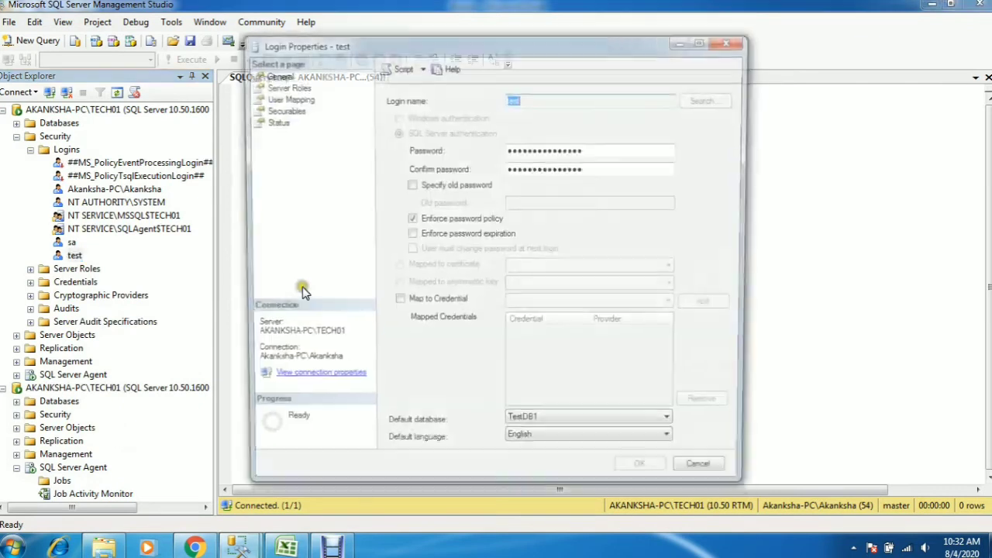
left_click(284, 85)
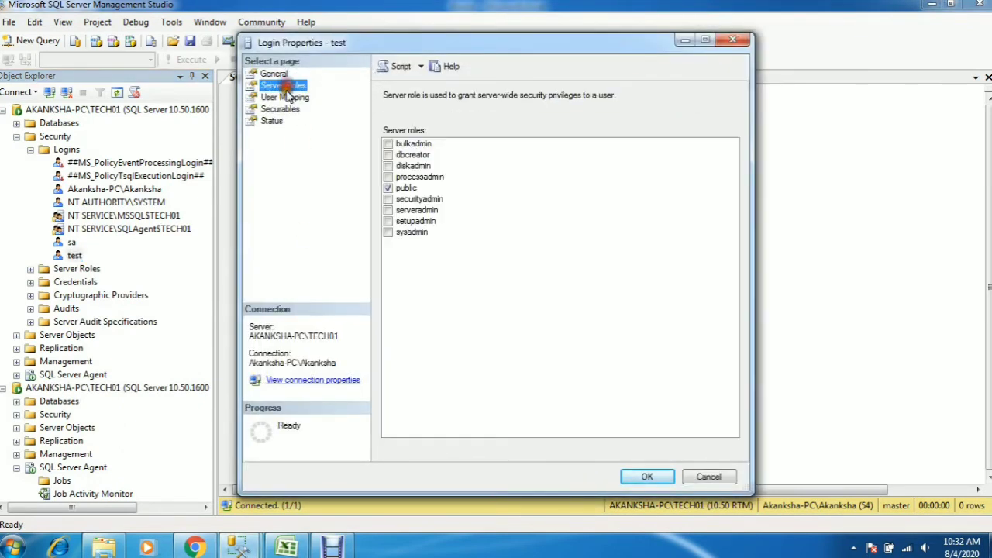
left_click(285, 97)
Add the test login to SQLAgentReaderRole in the msdb database and apply the change
left_click(466, 171)
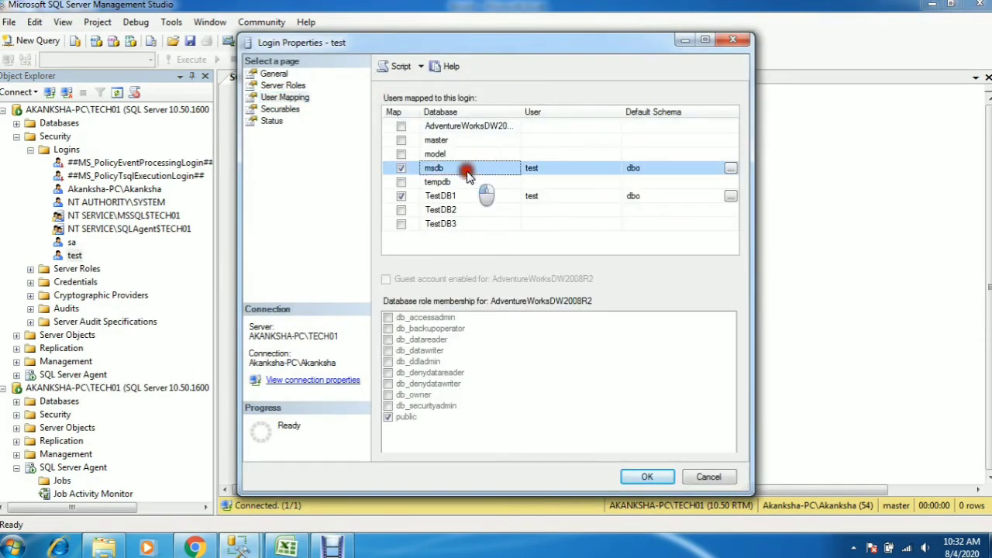
left_click_drag(726, 358, 726, 440)
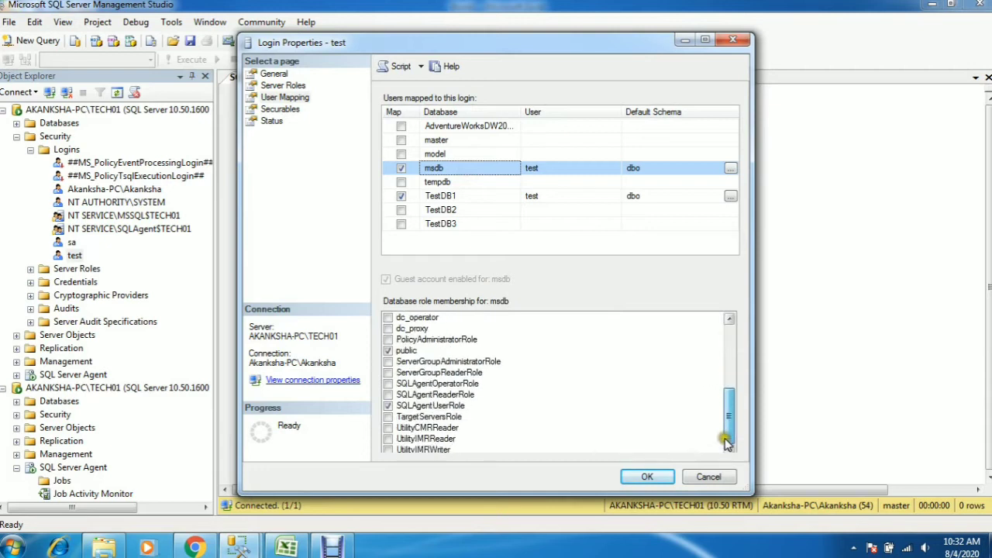
left_click(388, 395)
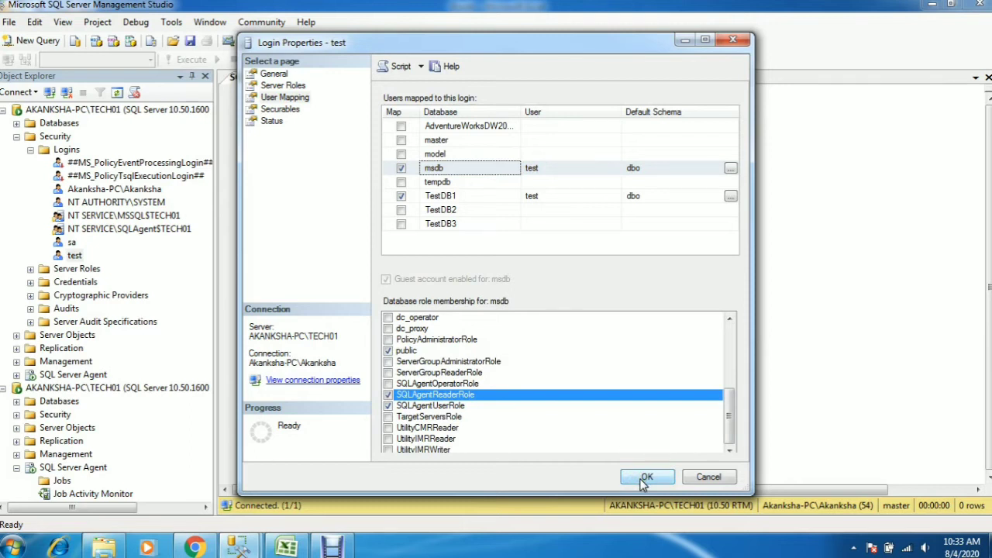
left_click(647, 477)
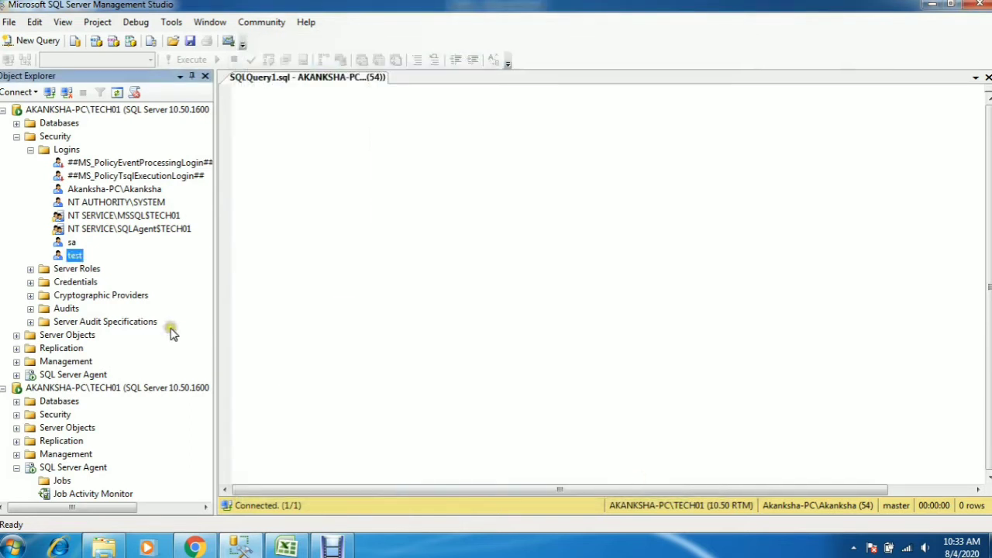
Collapse the first connection's security items, refresh the test login's connection, and expand its SQL Server Agent jobs
left_click(30, 150)
left_click(16, 136)
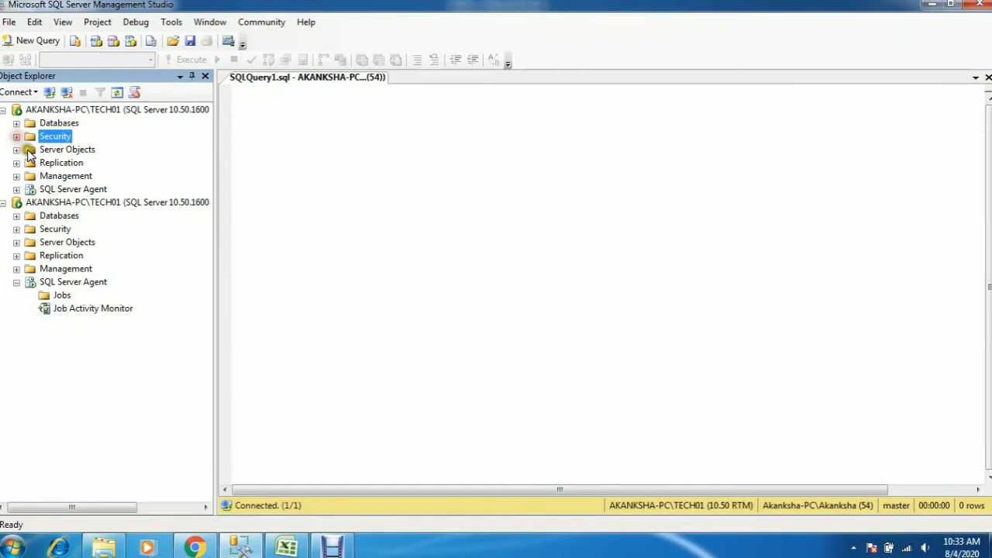
left_click(71, 203)
left_click(117, 92)
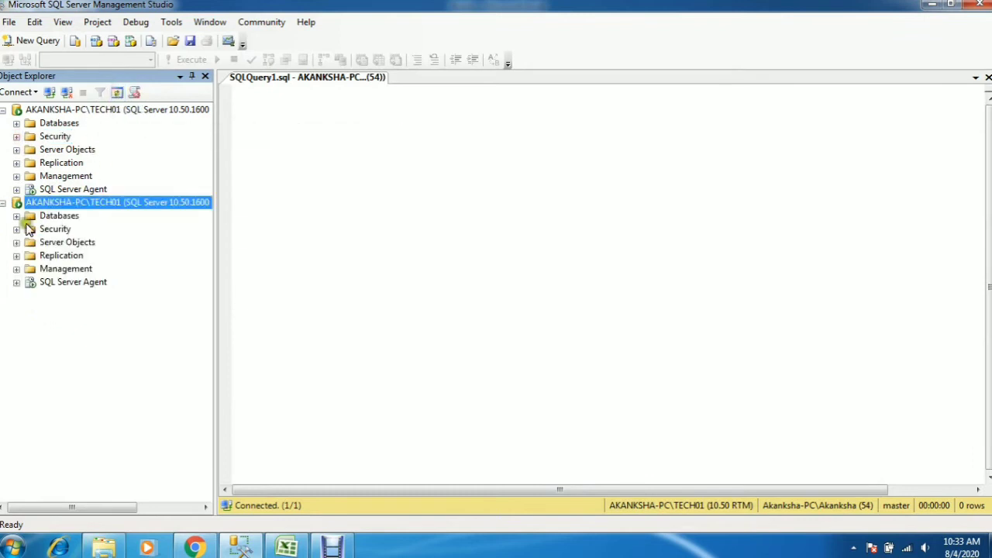
left_click(17, 282)
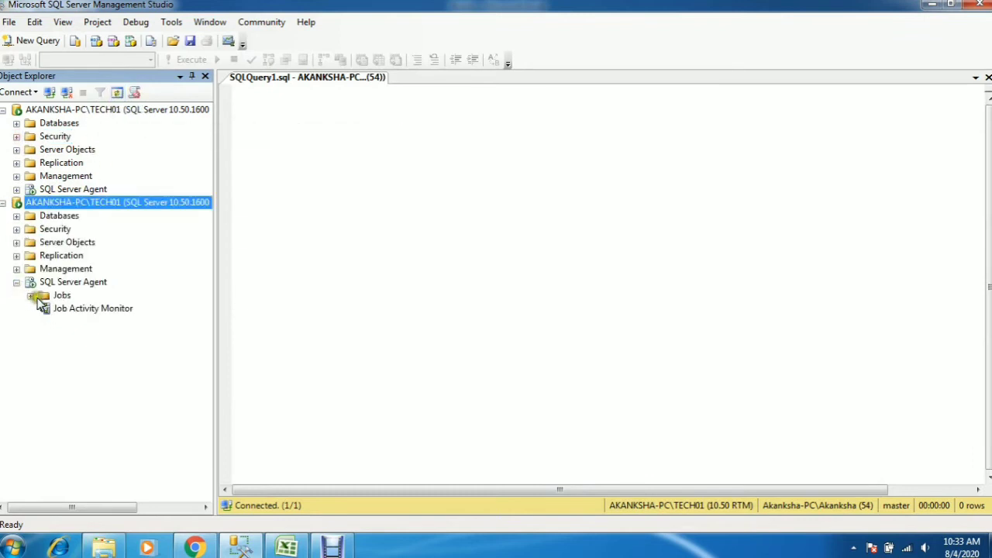
left_click(31, 296)
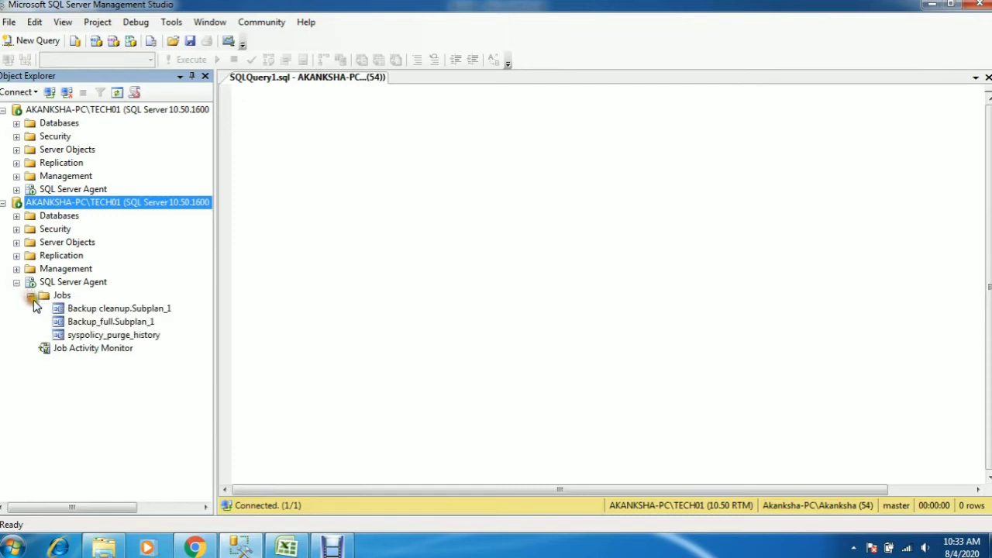
Go through the jobs listed for the test login, from Backup cleanup.Subplan_1 to syspolicy_purge_history
left_click(87, 308)
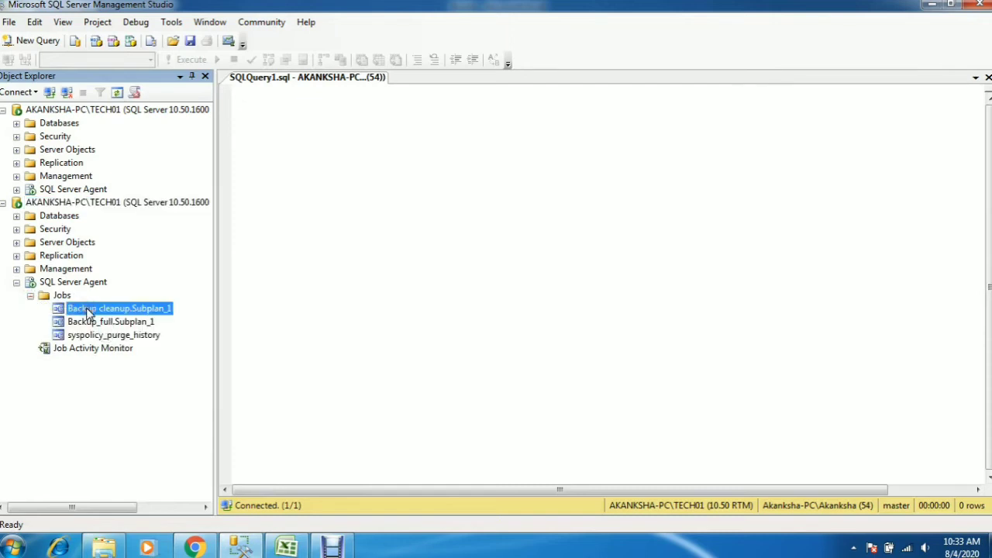
key("Down")
key("Down")
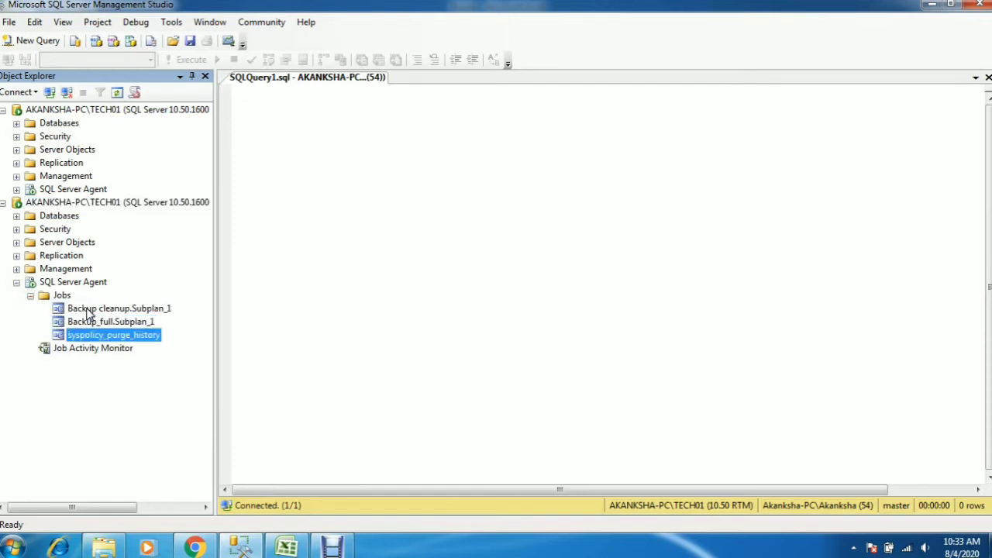
left_click(96, 309)
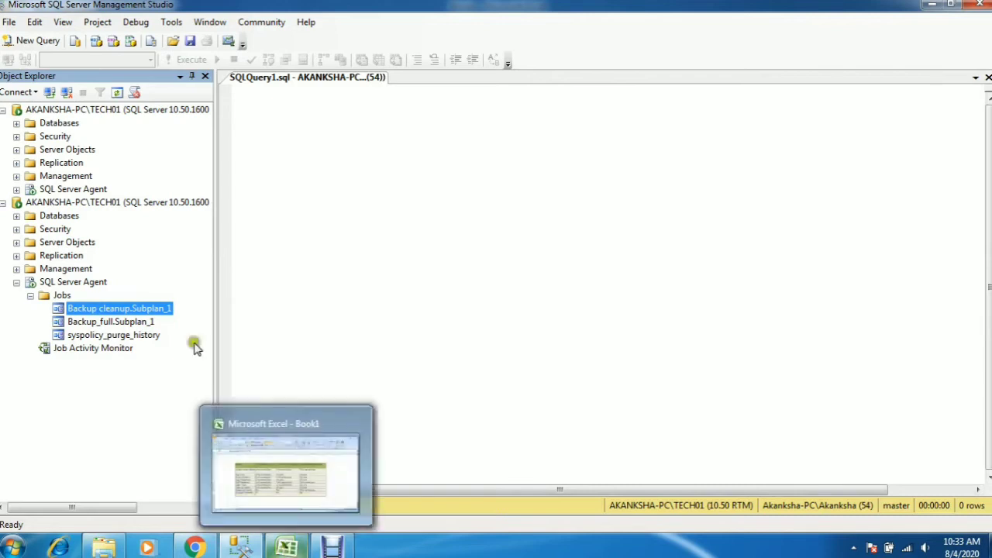
Check the SQLAgentReaderRole create/modify/delete permission in Excel, and try to start the Backup cleanup.Subplan_1 job in SQL Server Management Studio
left_click(287, 549)
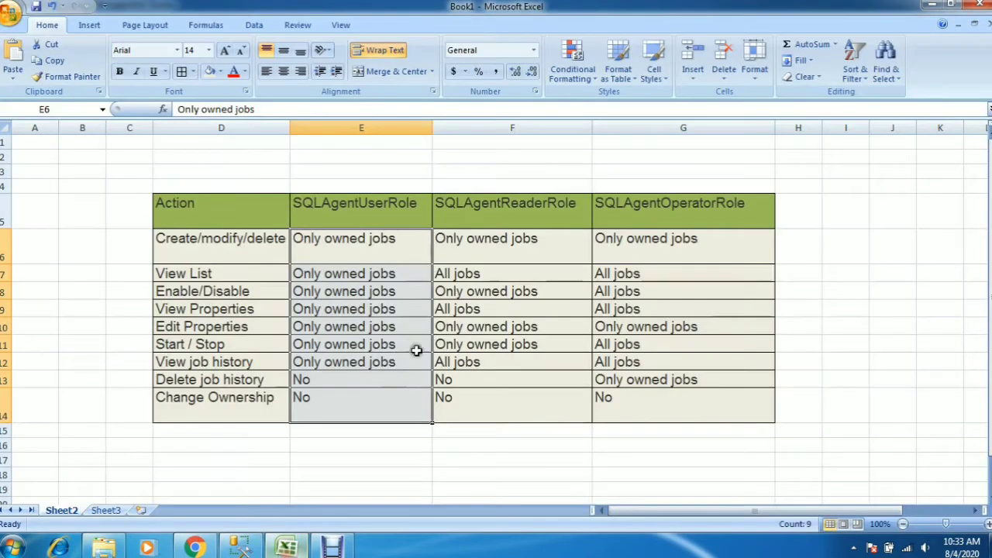
left_click(510, 254)
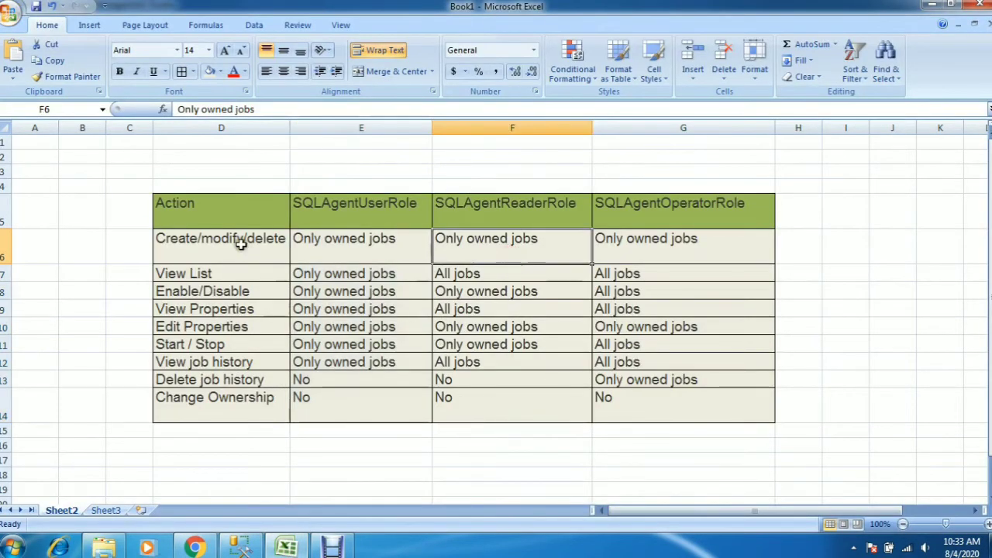
left_click(243, 548)
left_click(120, 308)
right_click(120, 309)
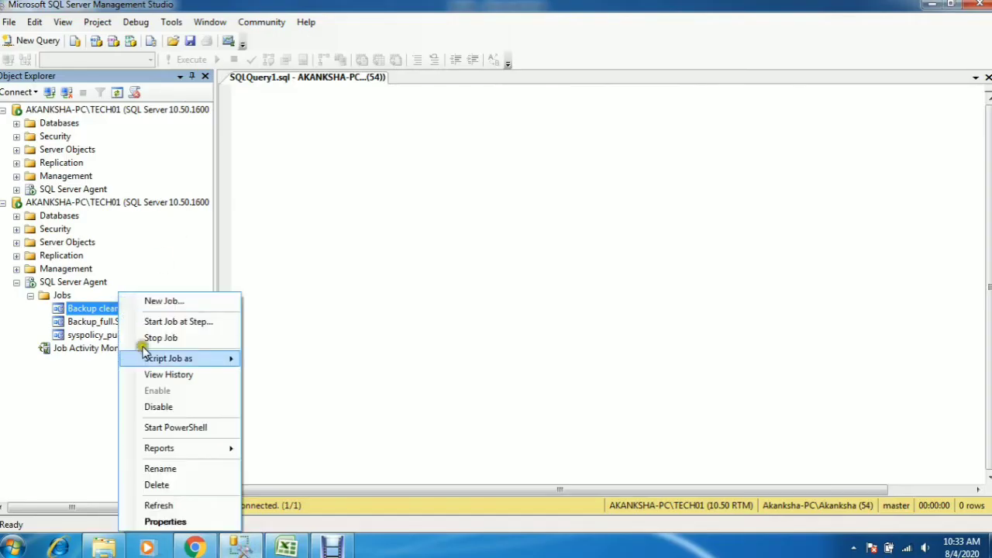
left_click(198, 327)
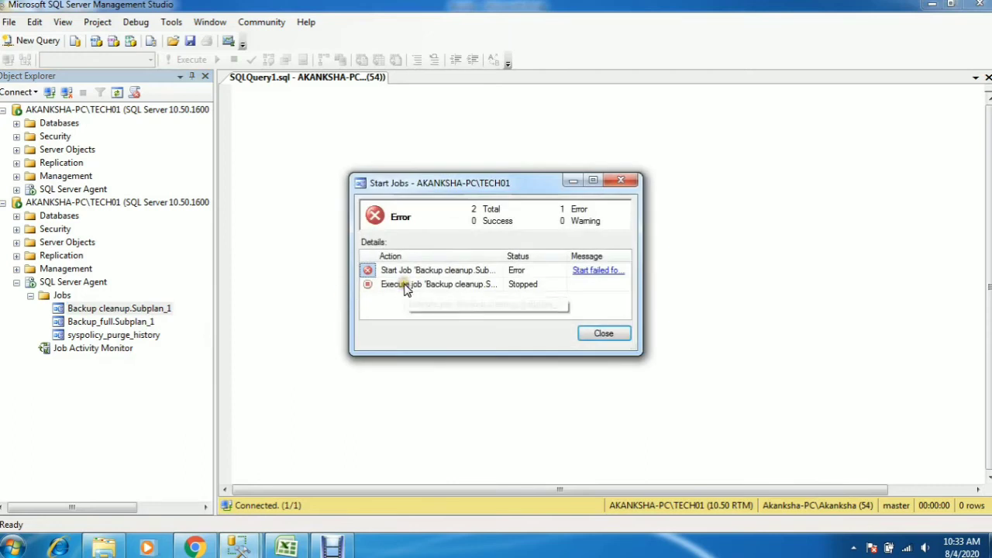
Switch to Excel and review the SQLAgentReaderRole permissions, including the Create/modify/delete, Start / Stop and View Properties rows
left_click(287, 548)
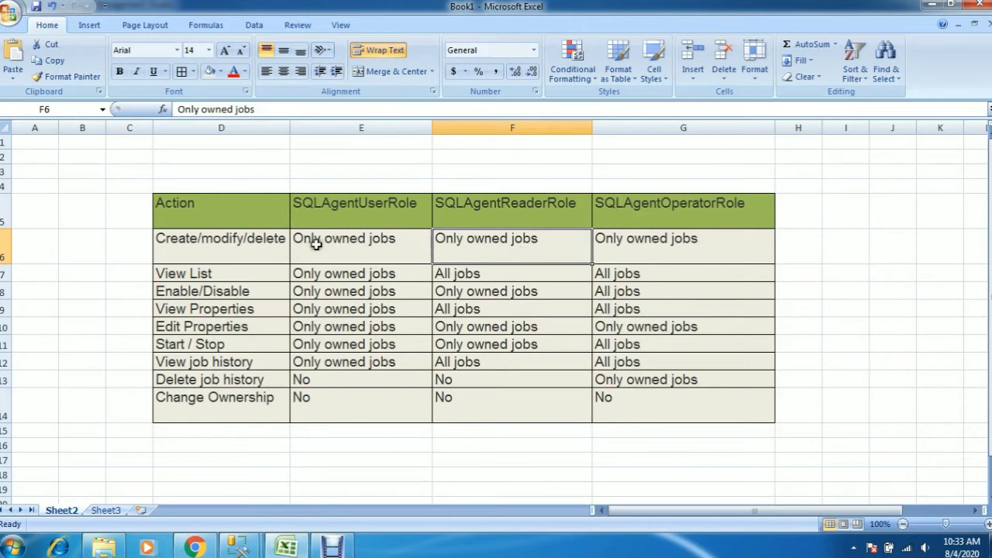
left_click(254, 234)
left_click(519, 244)
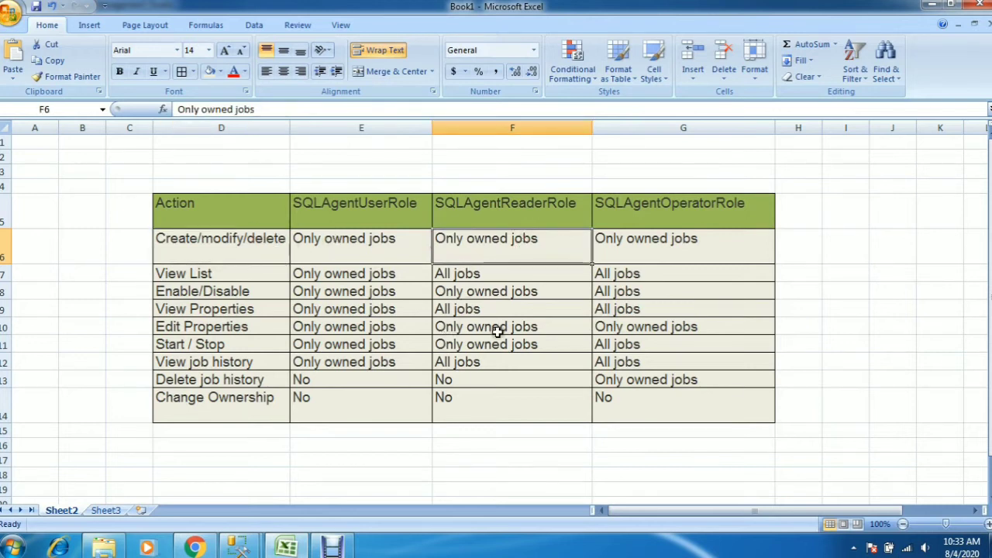
left_click(231, 345)
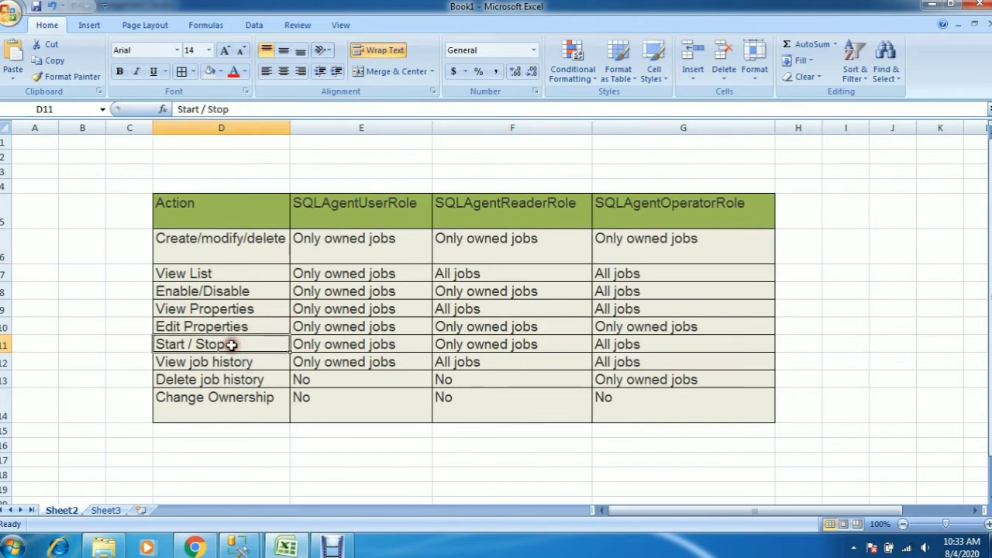
left_click(505, 345)
left_click_drag(511, 242, 514, 402)
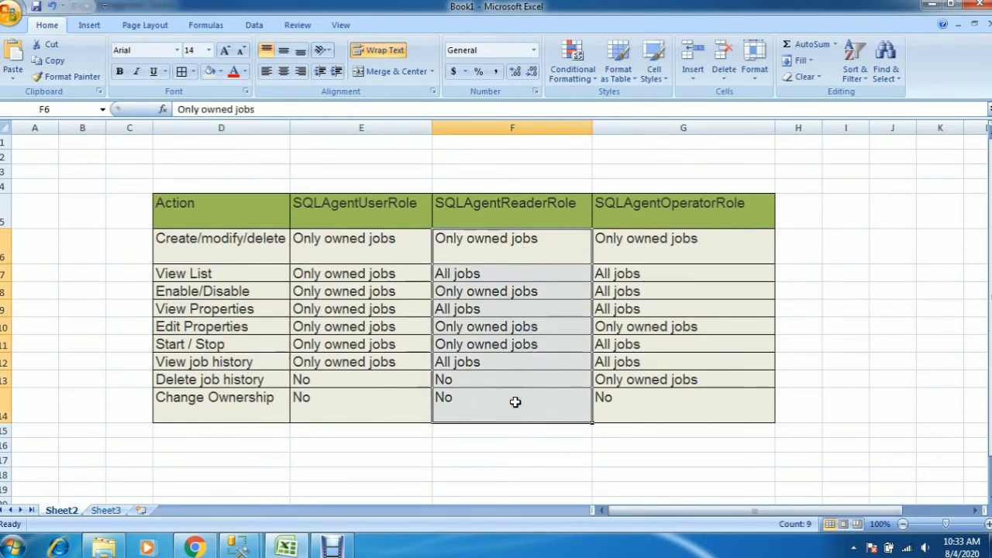
left_click(483, 312)
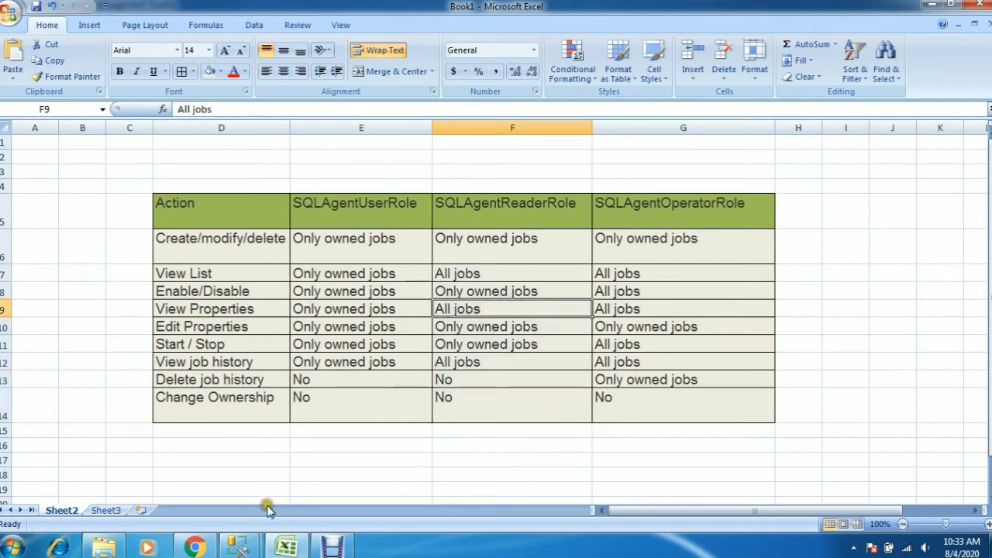
Close the Start Jobs window and return to the test login's job list in SQL Server Management Studio
mouse_move(252, 547)
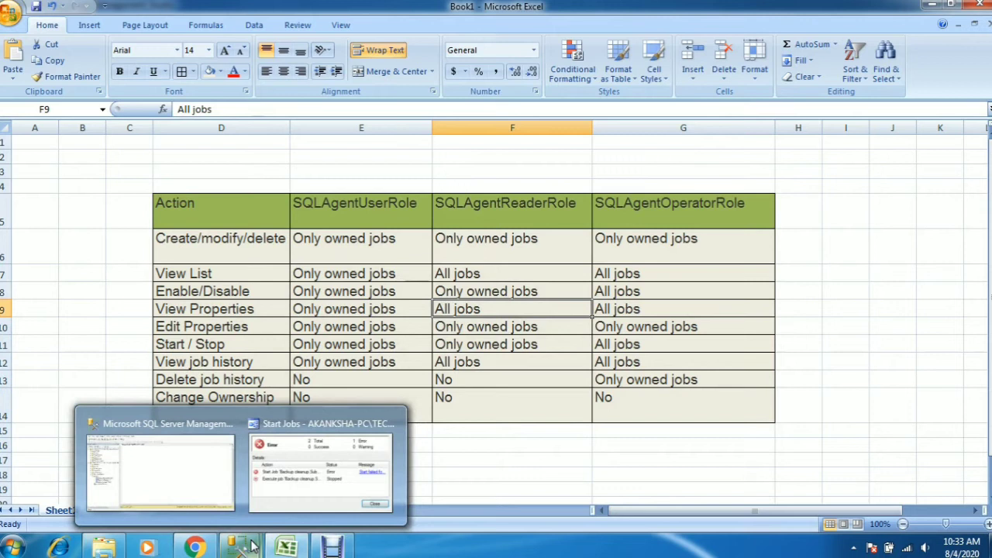
left_click(290, 479)
left_click(586, 333)
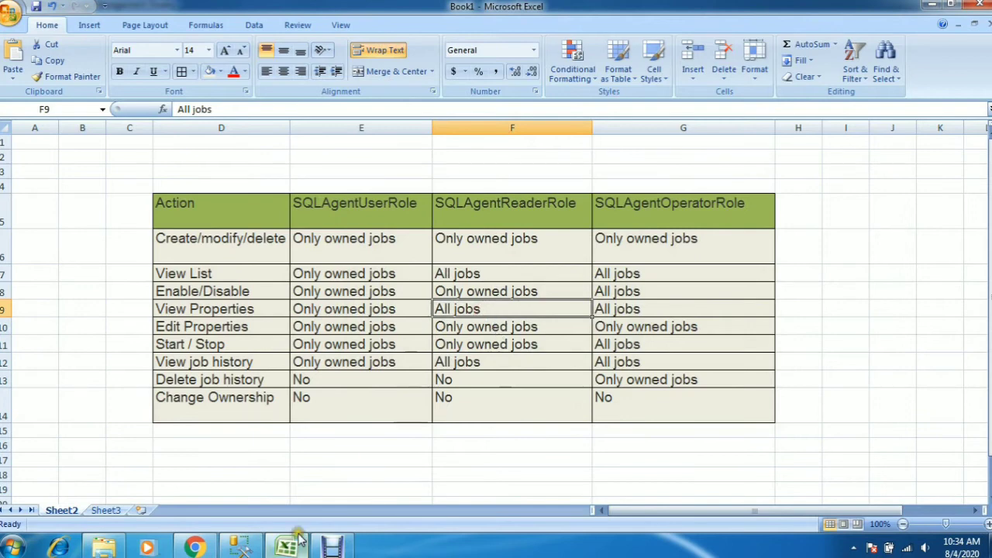
left_click(240, 547)
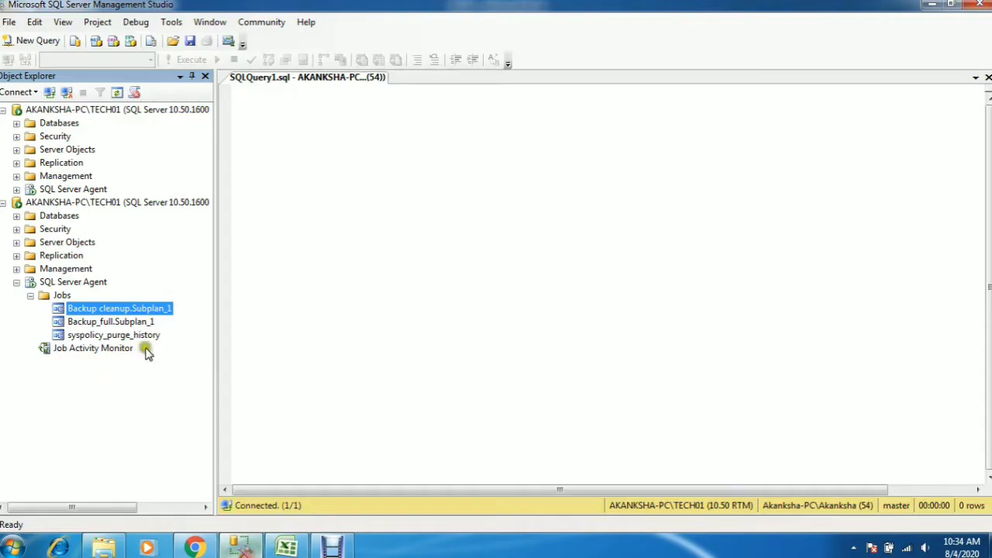
Open the Backup cleanup.Subplan_1 job's properties, and check the SQLAgentReaderRole View Properties permission in Excel
right_click(108, 309)
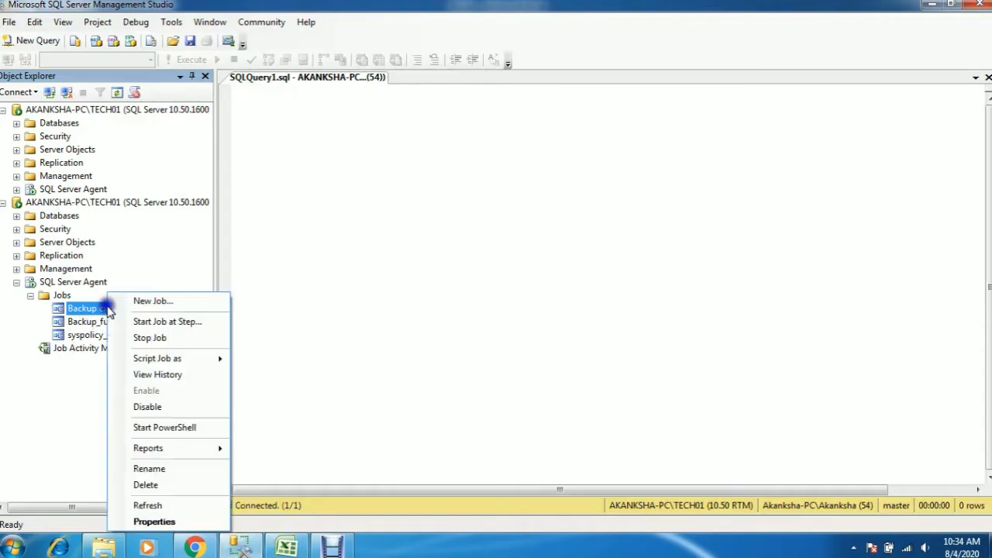
left_click(144, 527)
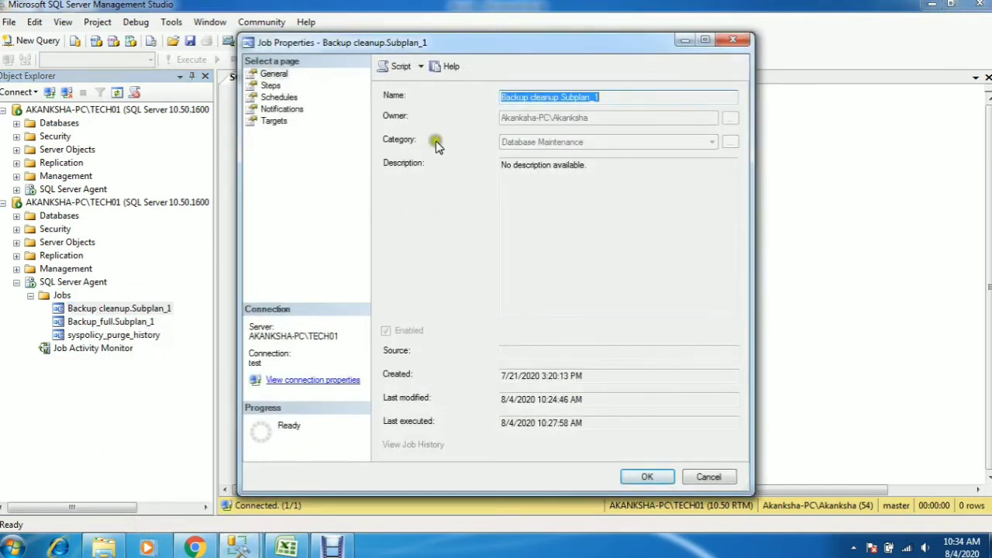
left_click(286, 548)
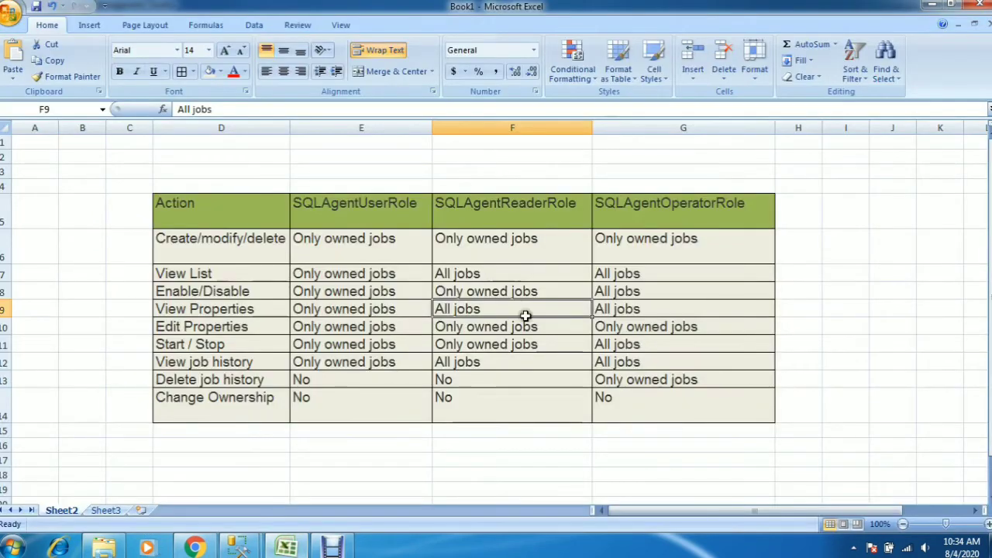
left_click(246, 311)
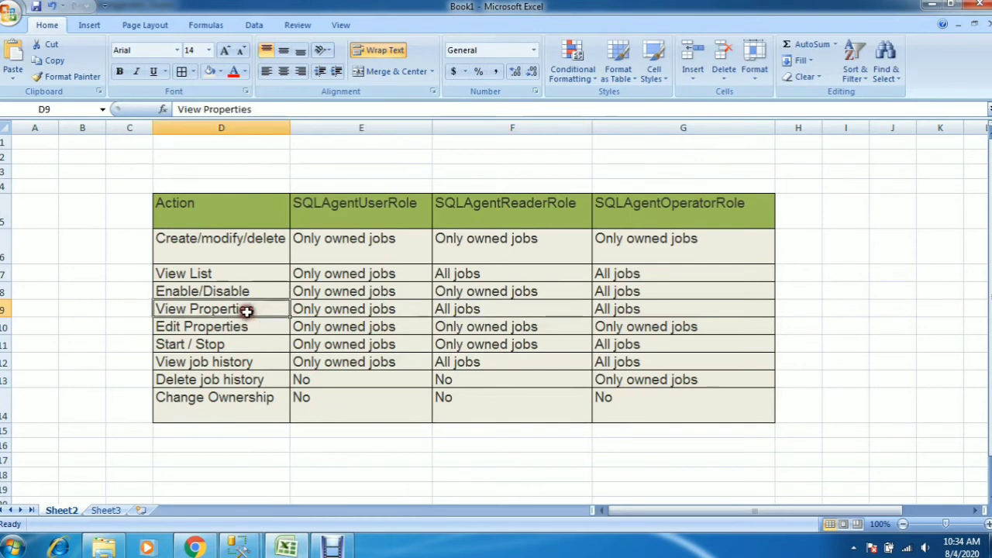
left_click(503, 309)
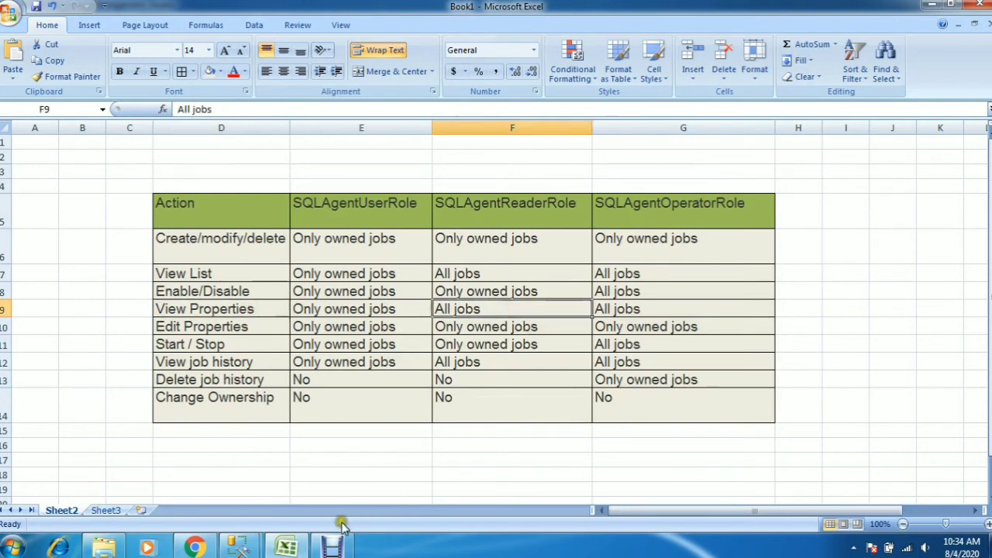
Switch back to SQL Server Management Studio and close the Backup cleanup.Subplan_1 properties
left_click(217, 489)
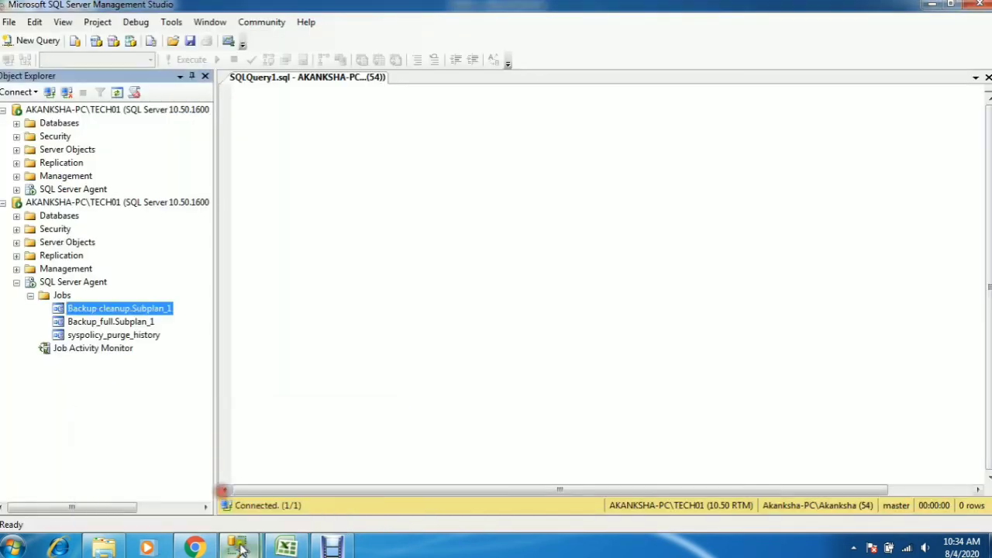
mouse_move(240, 547)
left_click(321, 474)
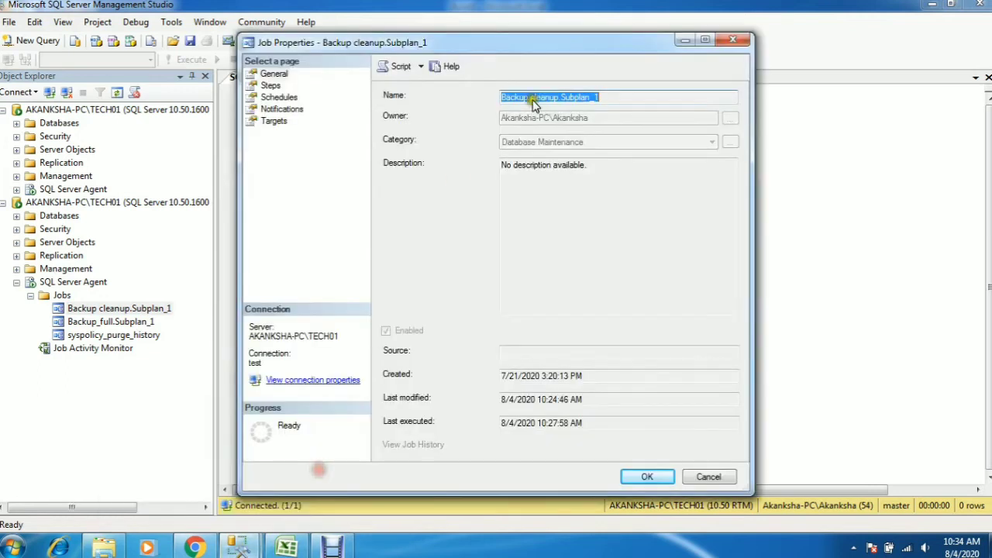
left_click(736, 43)
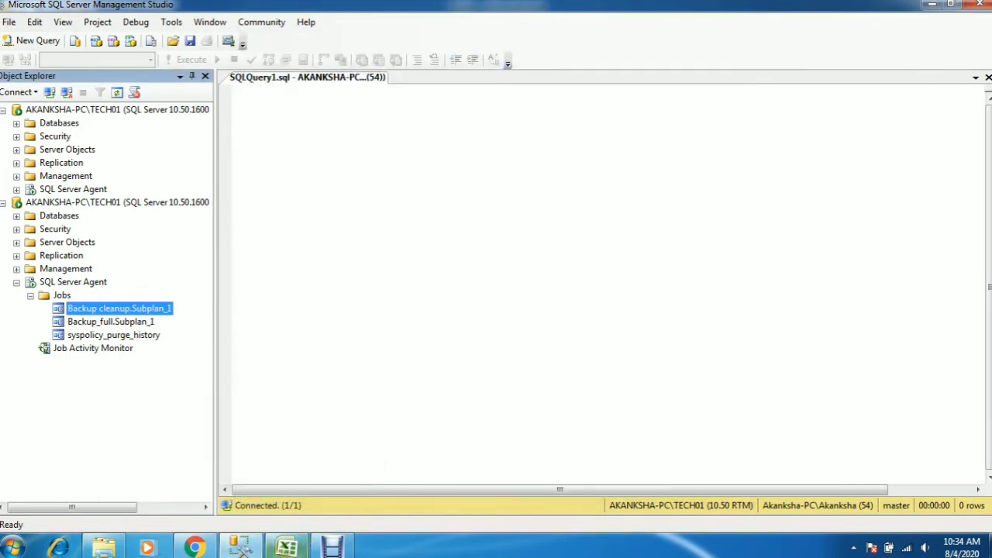
Switch to Excel and check the View job history permission for SQLAgentReaderRole
key("alt+Tab")
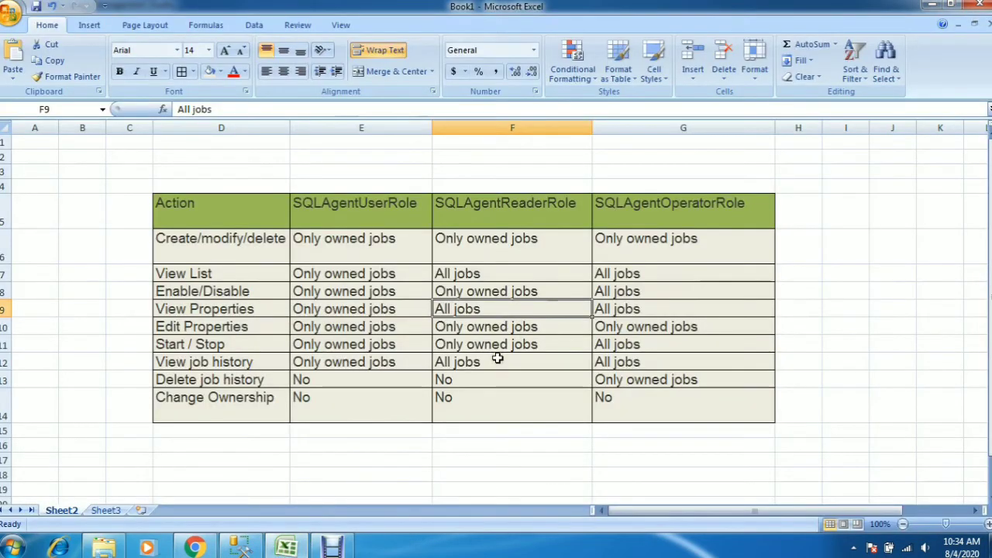
left_click(473, 361)
left_click(245, 363)
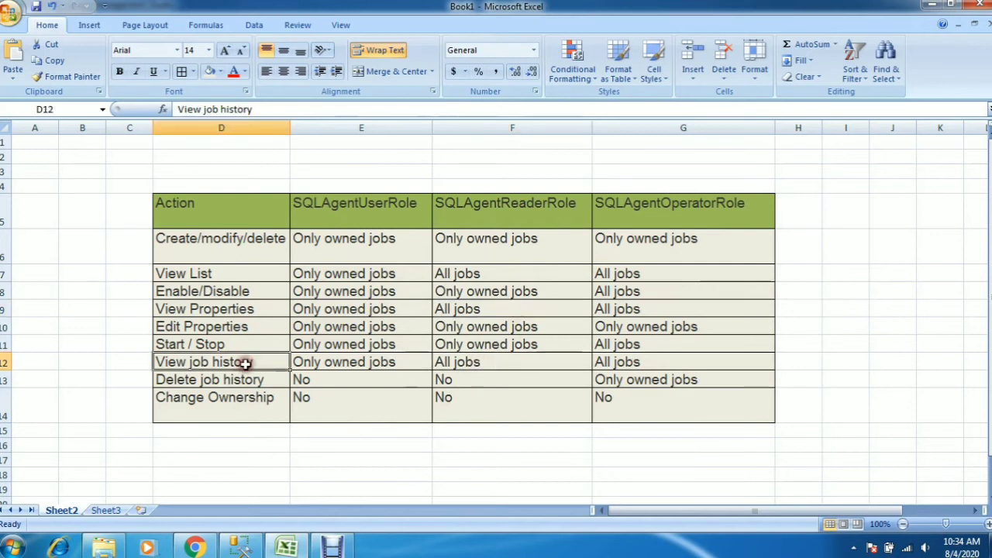
left_click(489, 362)
View the Backup cleanup.Subplan_1 job history in SQL Server Management Studio, and close the log viewer
left_click(240, 547)
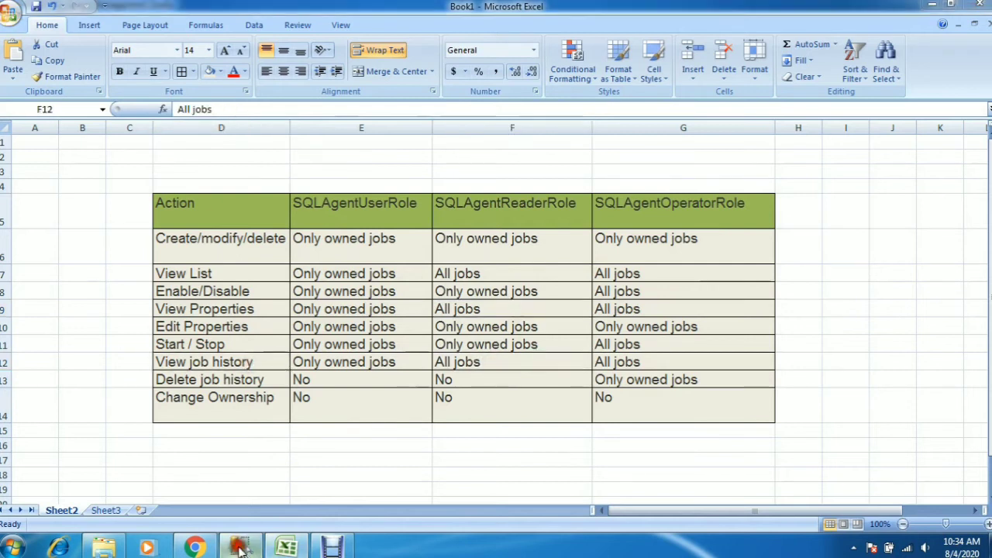
right_click(120, 311)
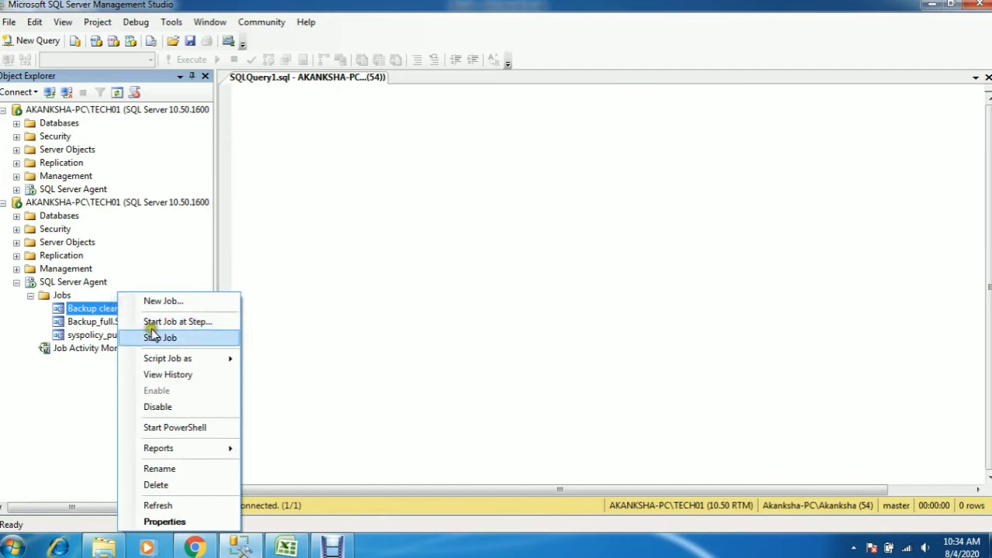
left_click(165, 375)
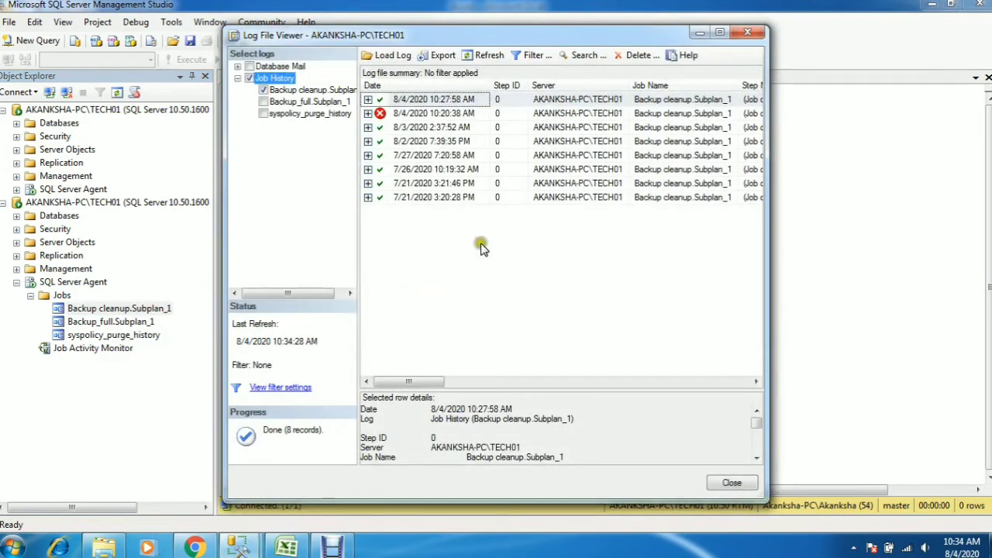
left_click(748, 33)
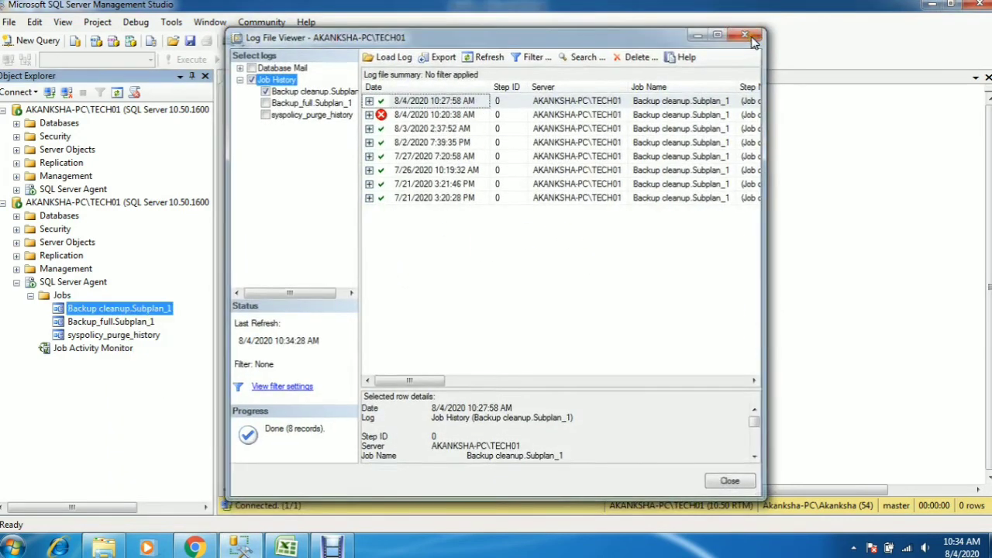
Point out SQLAgentOperatorRole in the Excel table, and open the test login's properties in SQL Server Management Studio
left_click(249, 548)
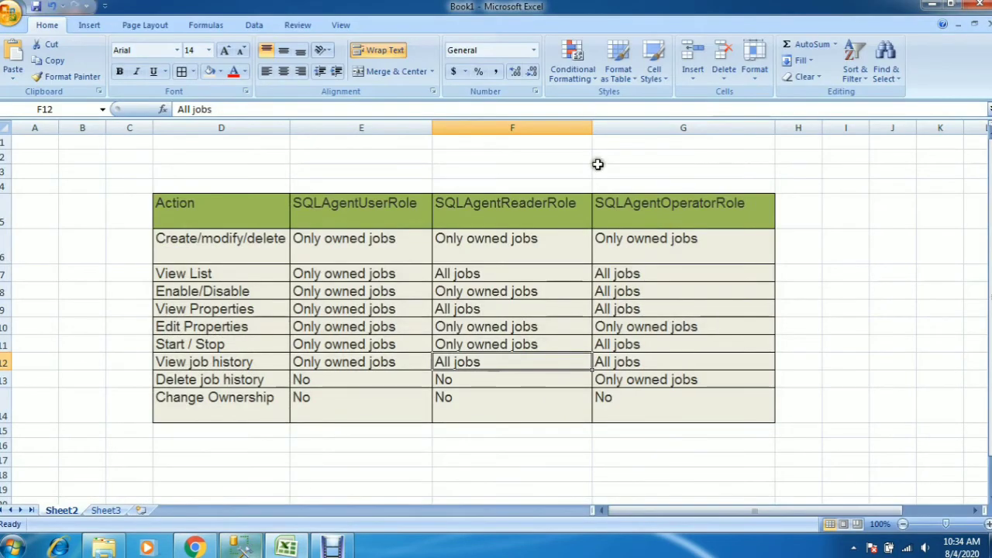
left_click(668, 203)
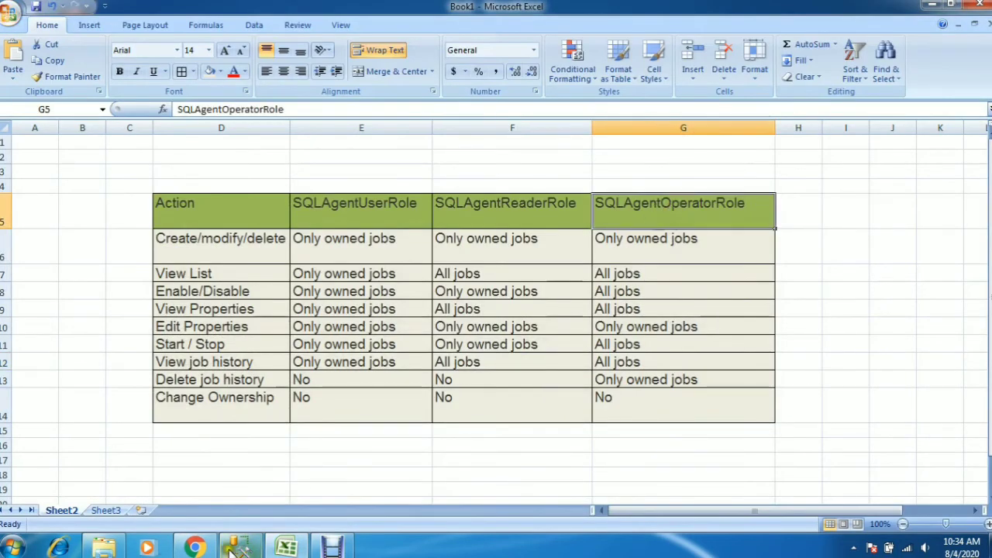
left_click(239, 504)
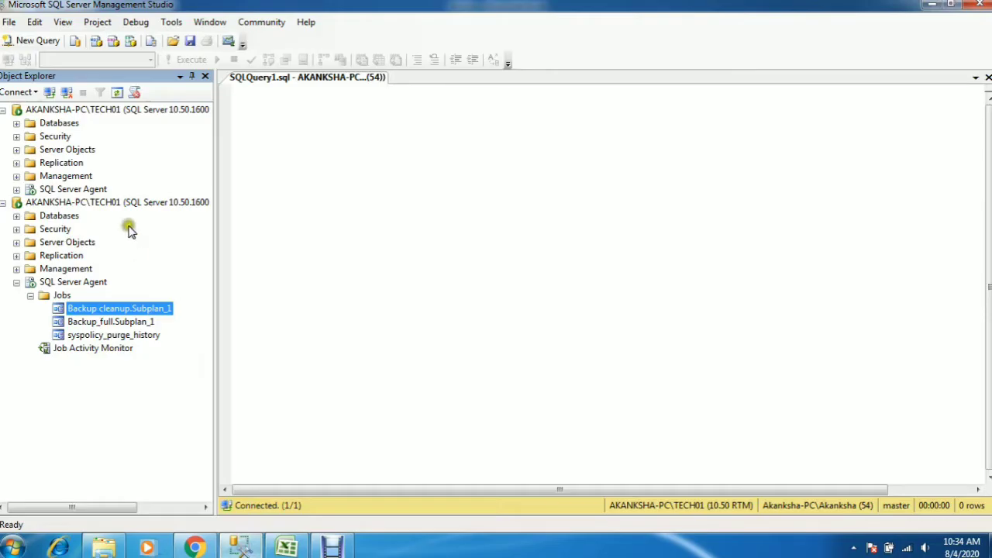
left_click(17, 135)
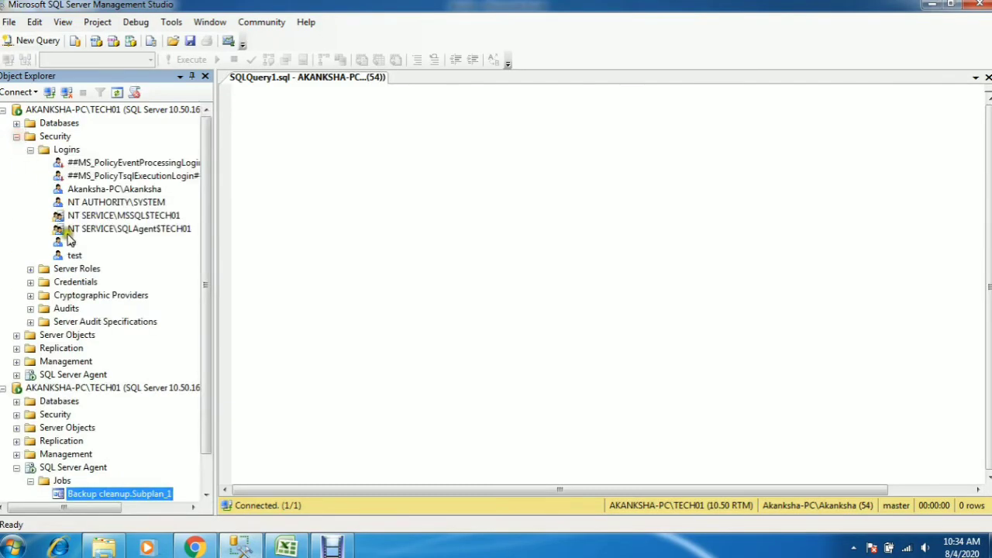
left_click(71, 255)
right_click(71, 255)
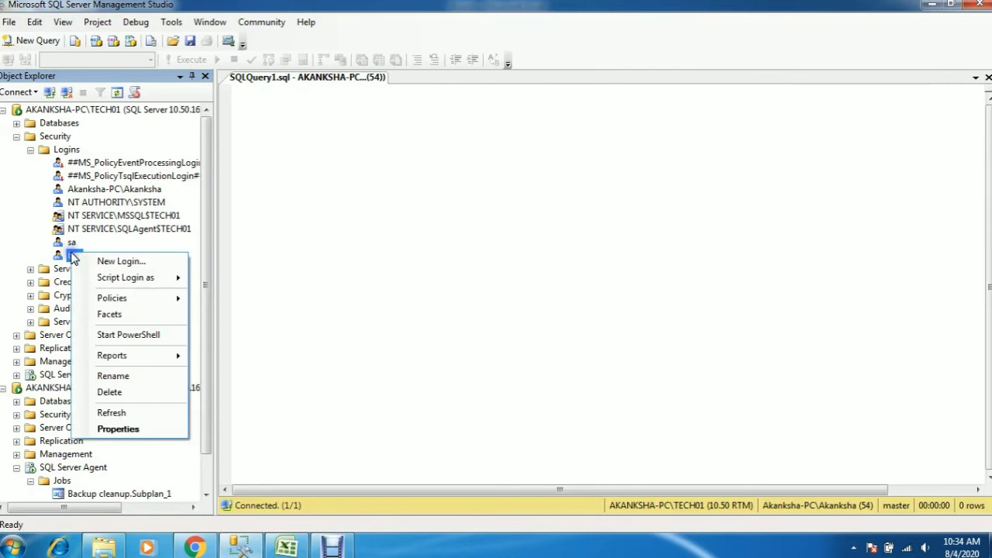
left_click(111, 428)
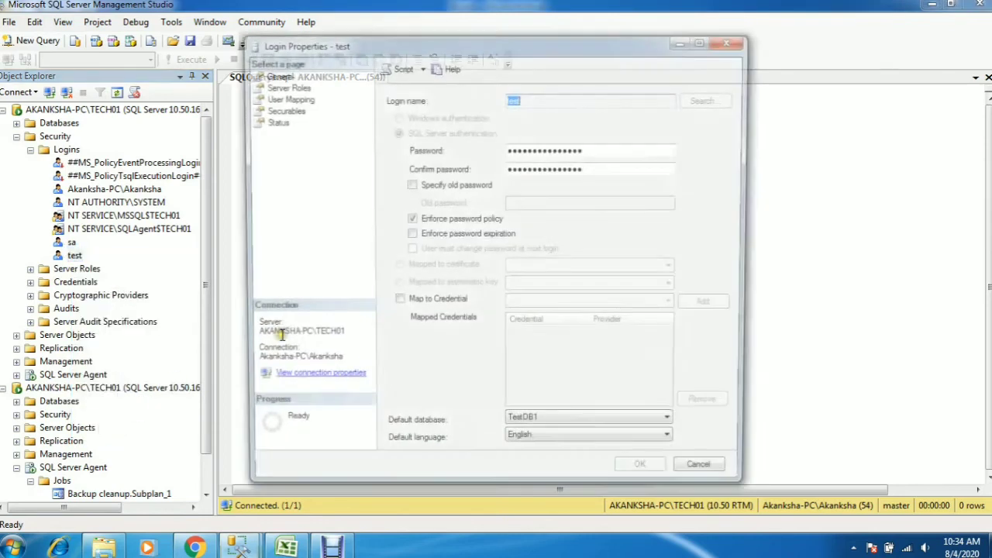
Add the test login to SQLAgentOperatorRole in its msdb user mapping and apply the change
left_click(284, 97)
left_click(462, 171)
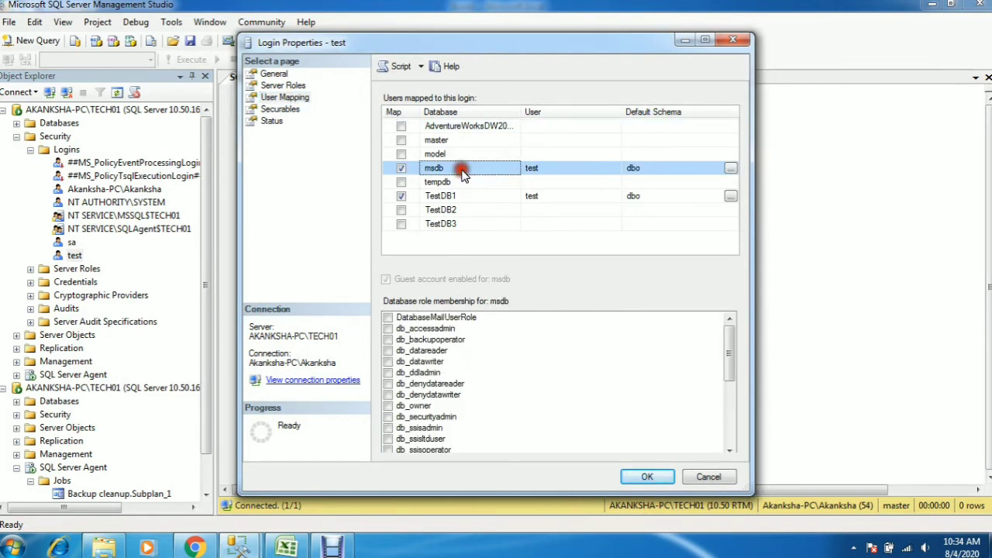
left_click_drag(731, 340, 731, 434)
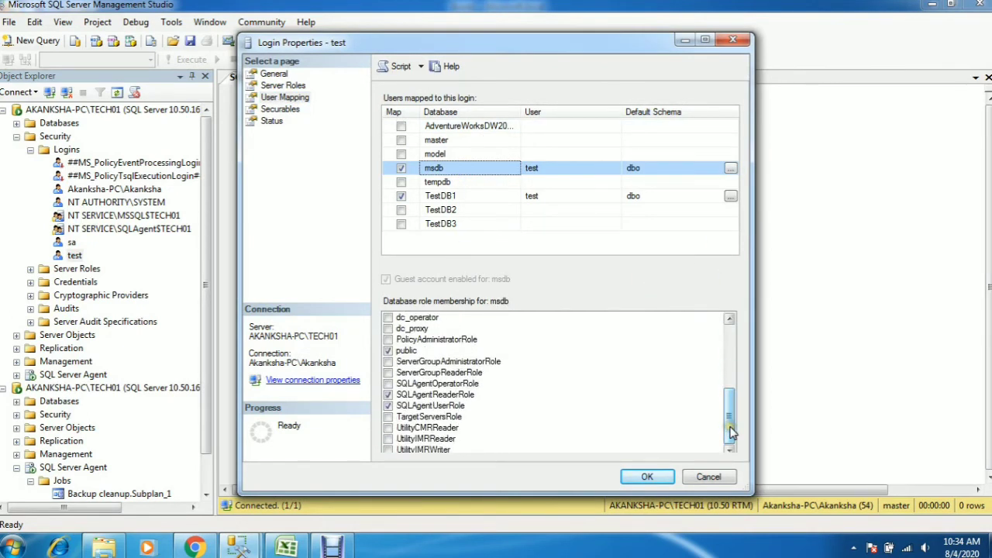
left_click(389, 383)
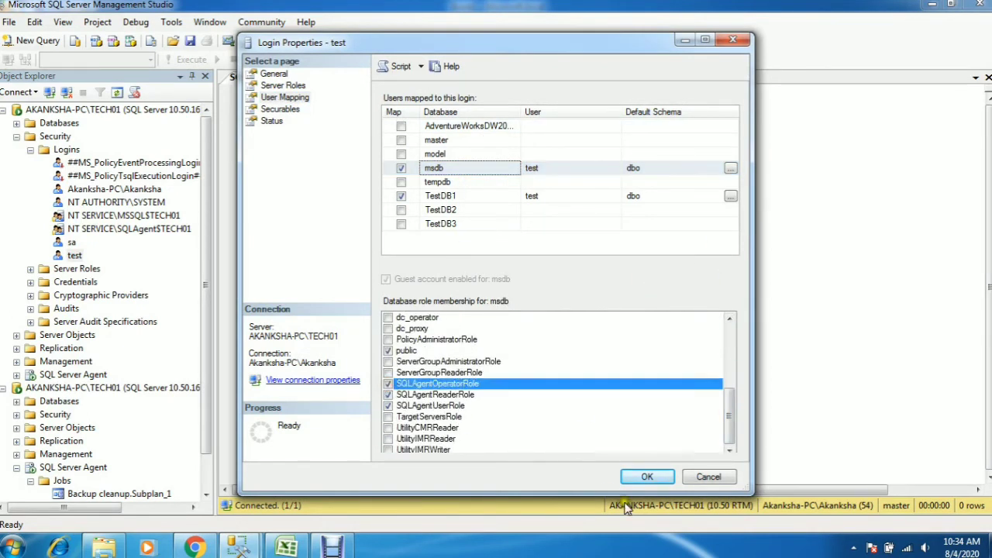
left_click(649, 476)
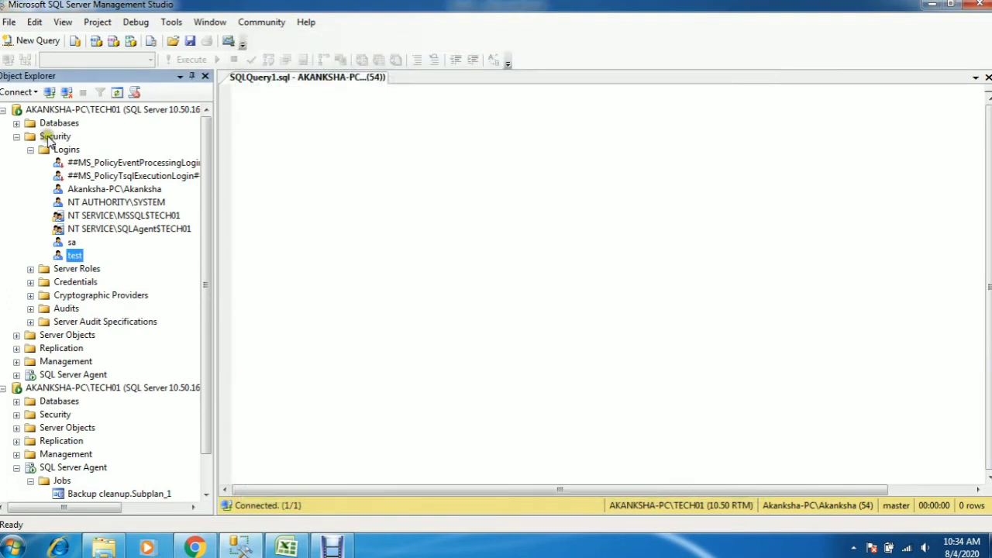
Refresh the test login's server connection and list its SQL Server Agent jobs, selecting Backup cleanup.Subplan_1
left_click(17, 136)
left_click(88, 202)
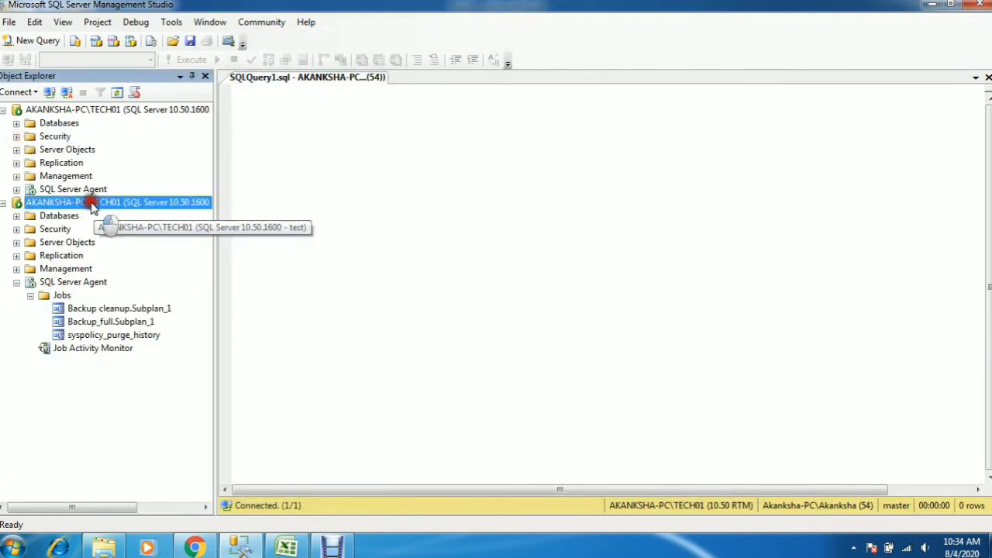
left_click(117, 92)
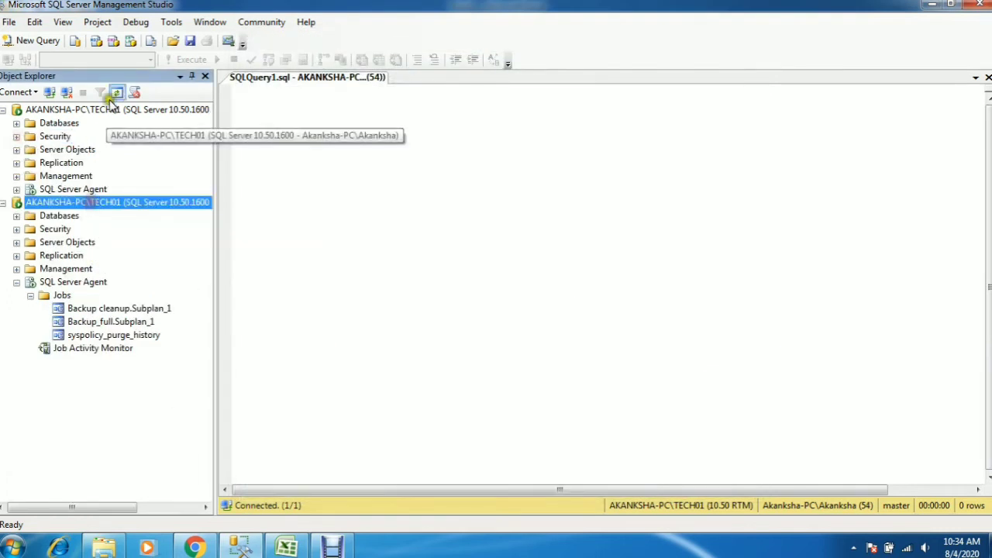
left_click(16, 282)
left_click(30, 296)
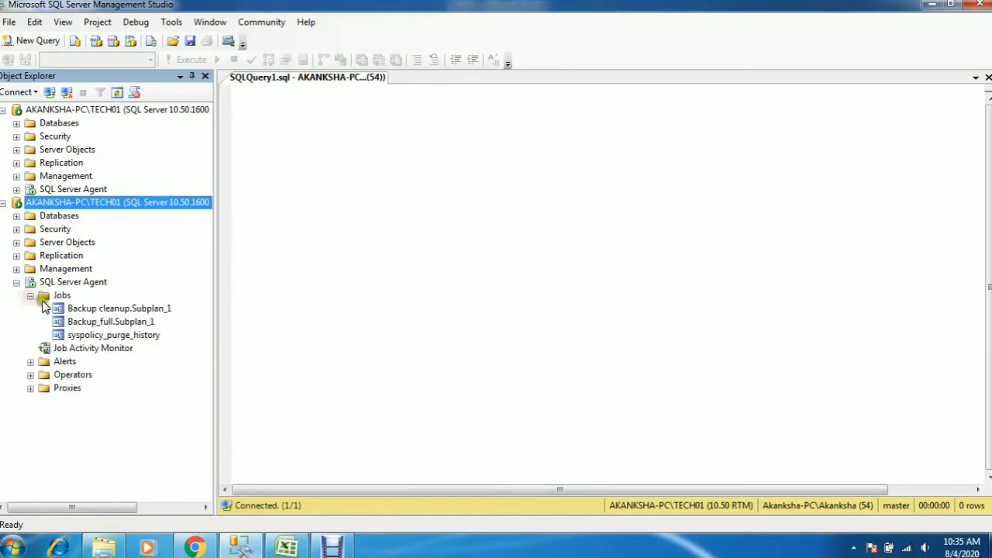
left_click(110, 310)
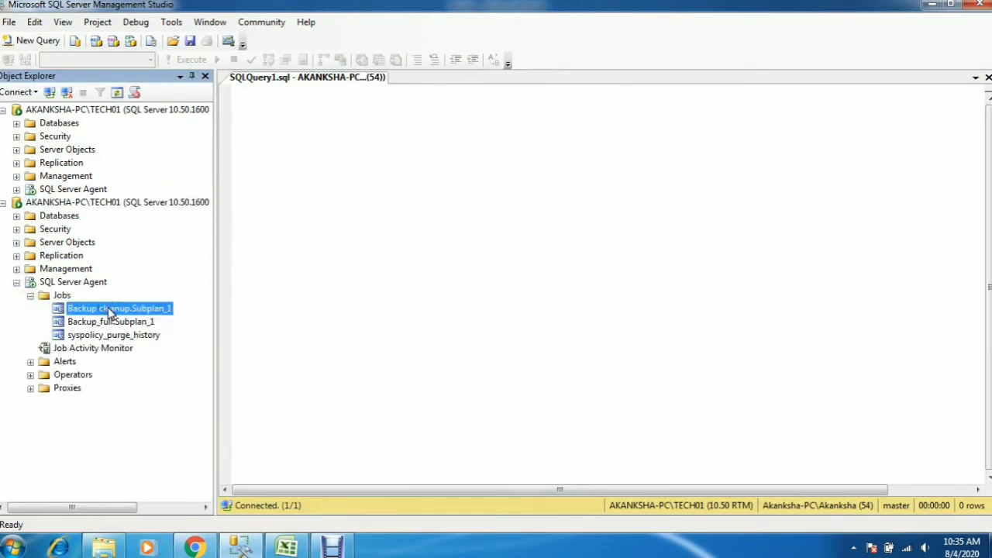
Review all SQLAgentOperatorRole permissions in Excel, and start the Backup cleanup.Subplan_1 job in SQL Server Management Studio
left_click(287, 548)
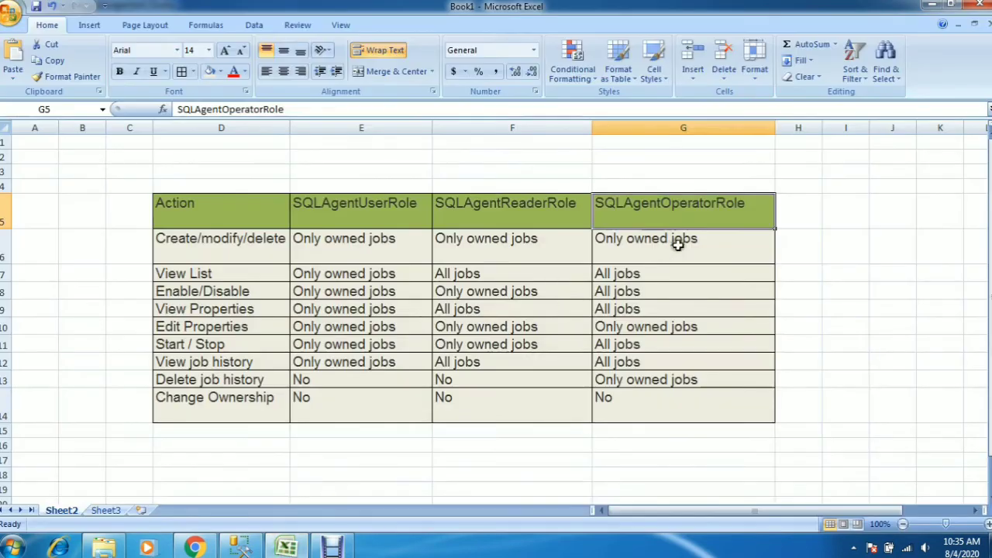
left_click_drag(677, 244, 687, 402)
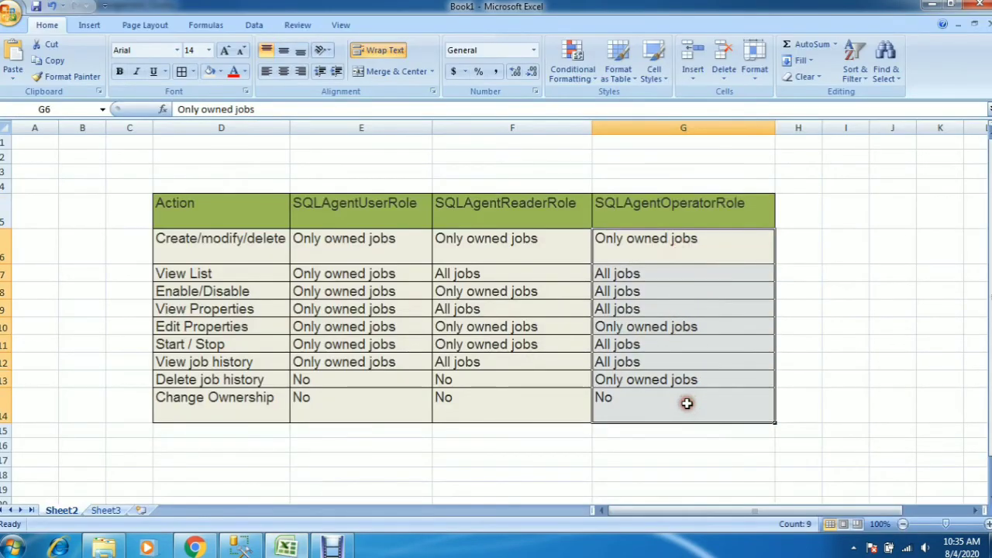
left_click(261, 547)
right_click(158, 312)
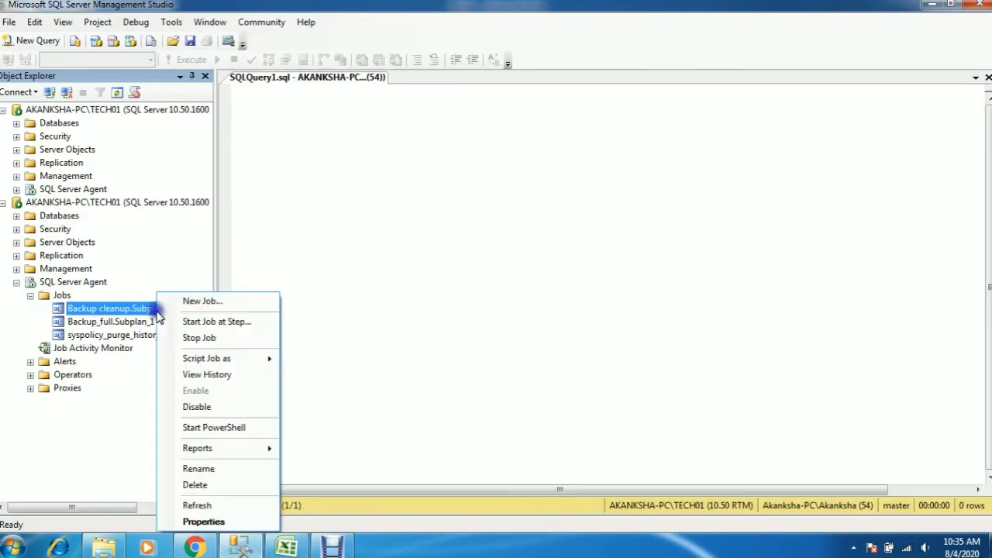
left_click(237, 321)
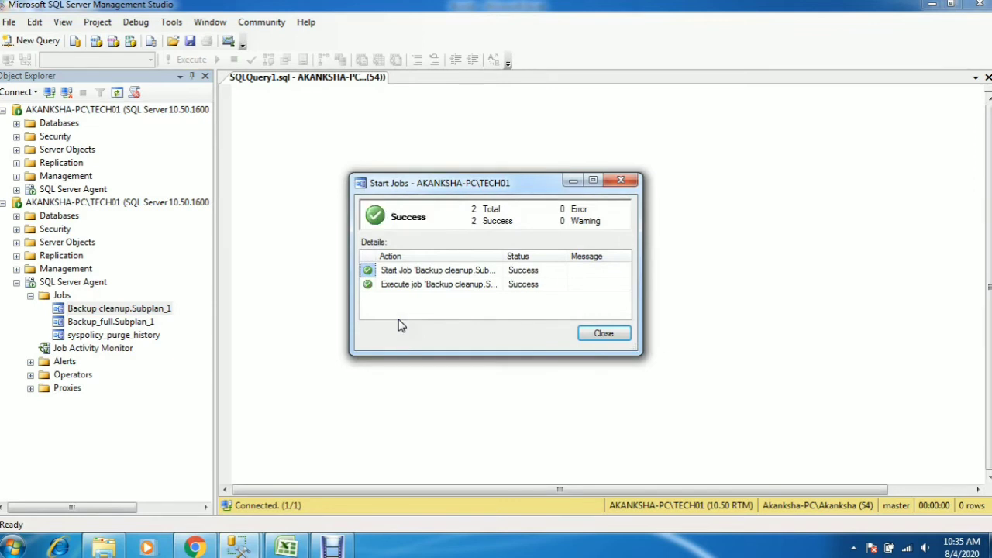
left_click(597, 333)
View the properties of the Backup cleanup.Subplan_1 job under the operator role, and close them
right_click(153, 309)
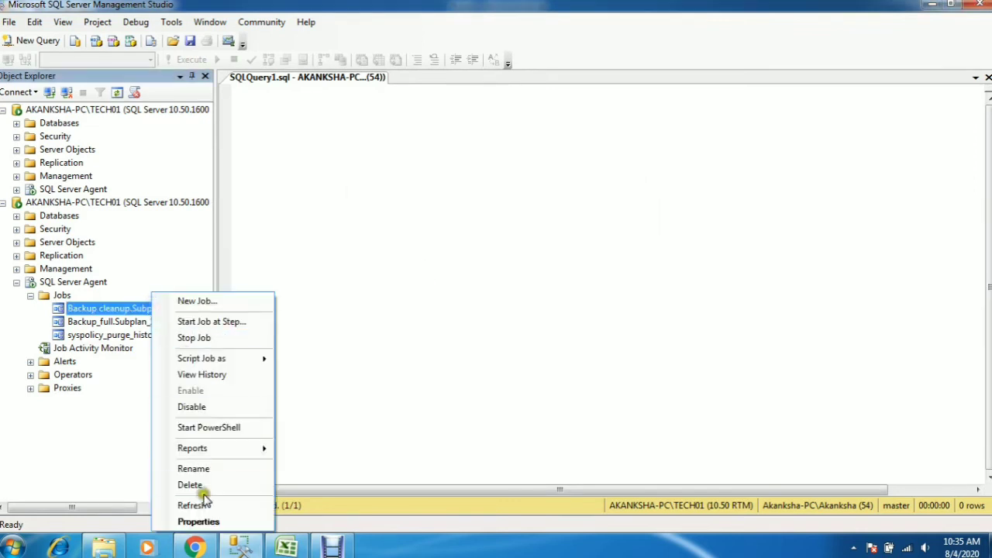
left_click(202, 522)
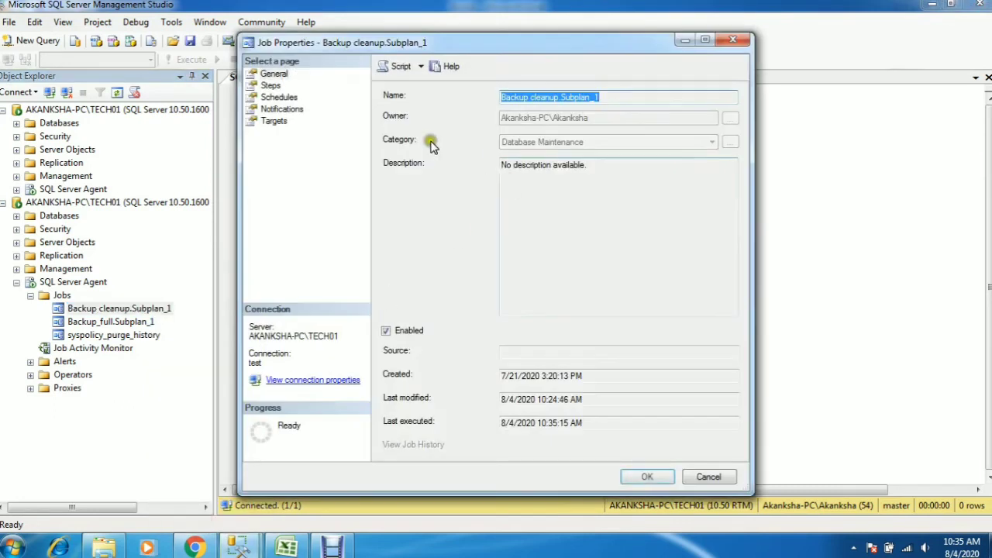
left_click(735, 39)
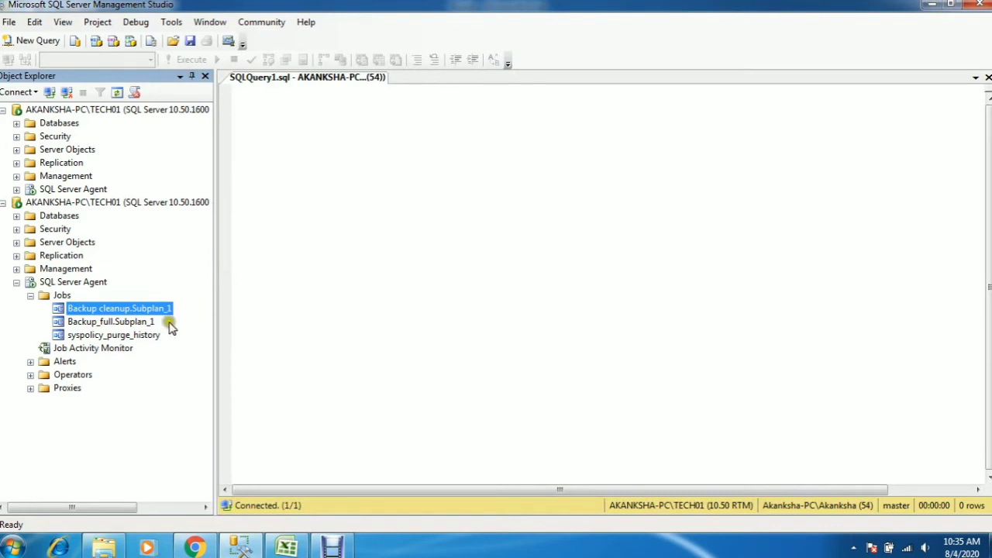
View the history of the Backup cleanup.Subplan_1 job under the operator role, and close the log viewer
right_click(153, 310)
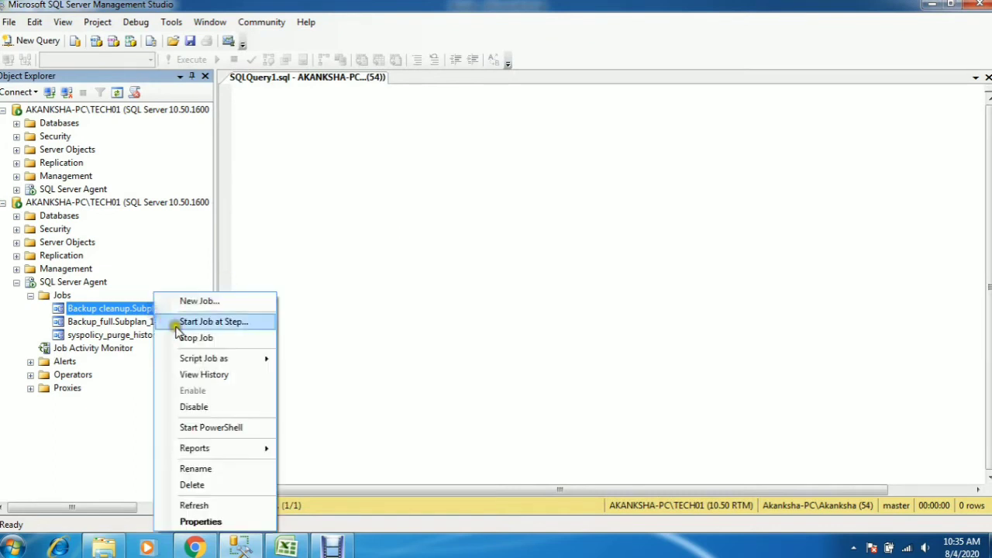
left_click(203, 375)
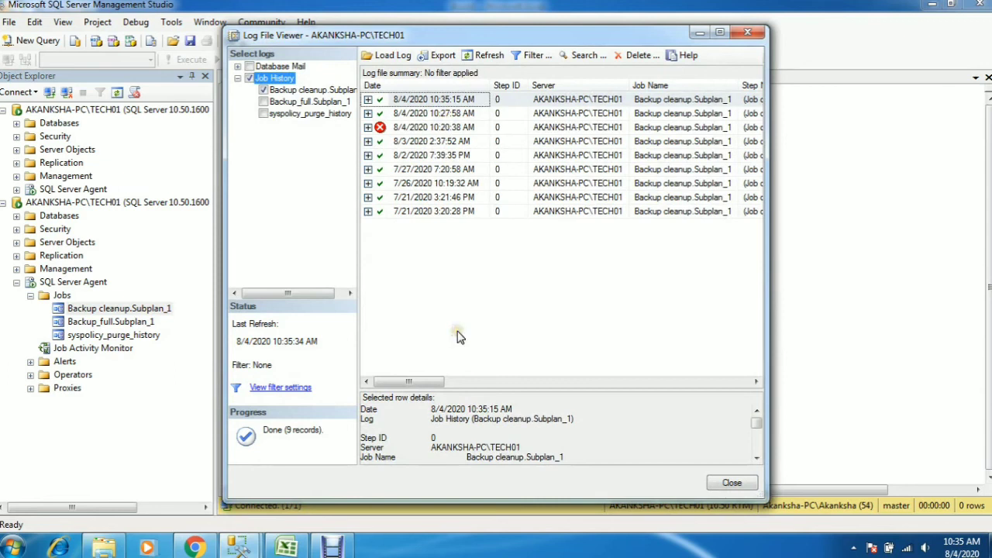
left_click(749, 35)
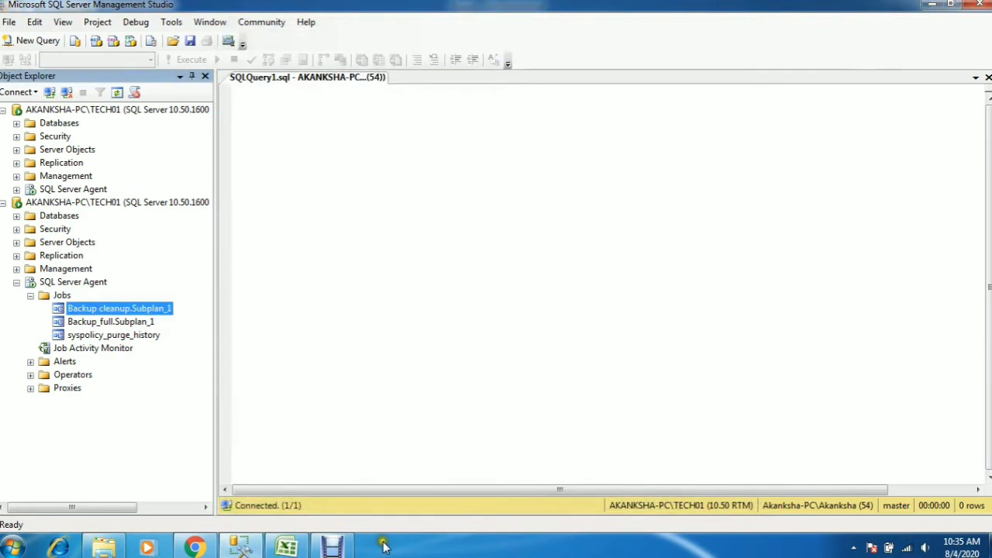
Review the SQLAgentOperatorRole permissions in Excel, then the whole role comparison table and its Change Ownership row
key("alt+Tab")
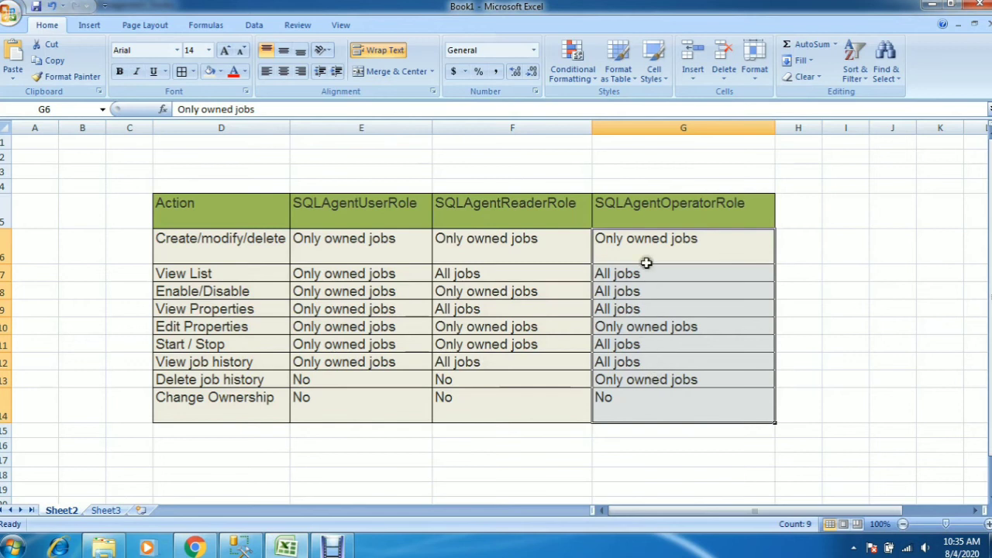
left_click_drag(645, 263, 654, 395)
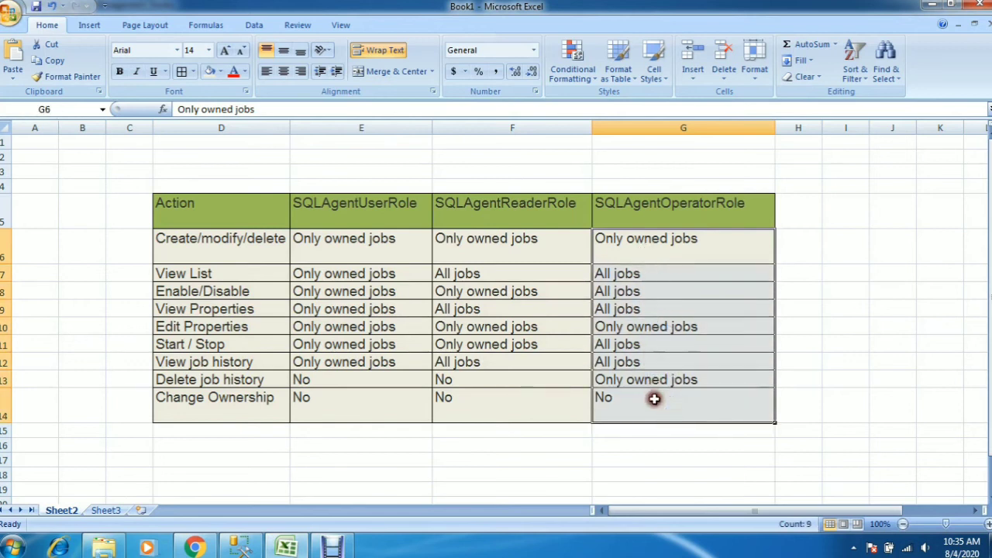
left_click(250, 491)
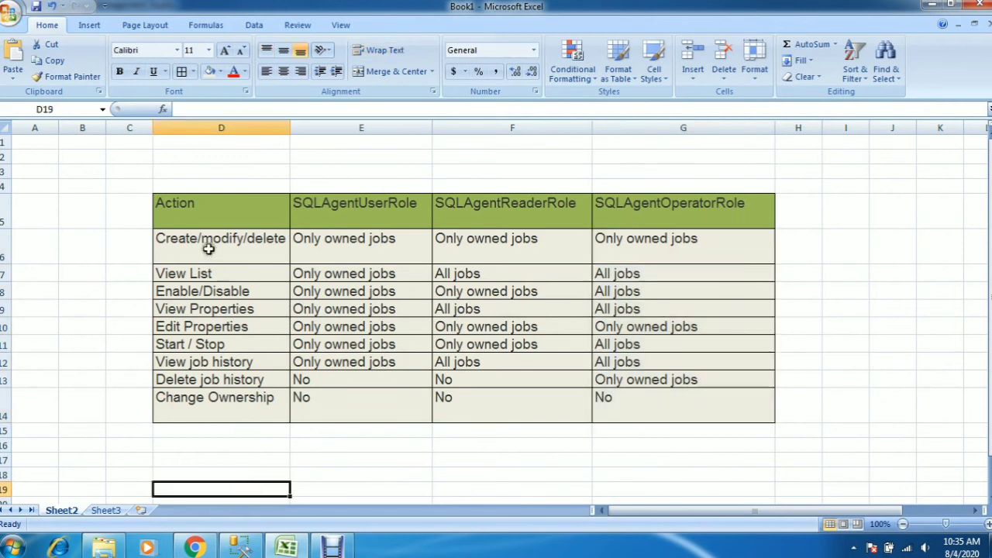
left_click_drag(177, 206, 662, 408)
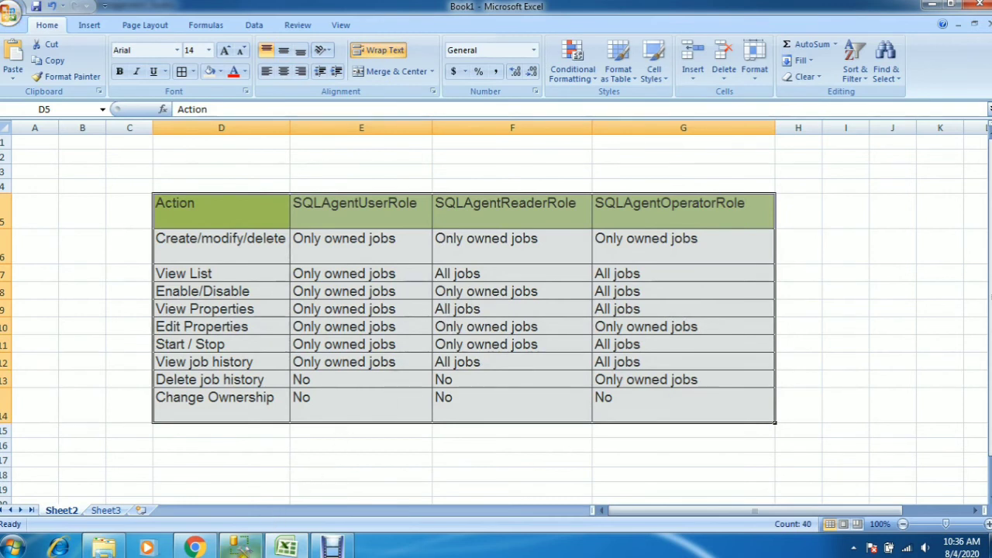
mouse_move(240, 547)
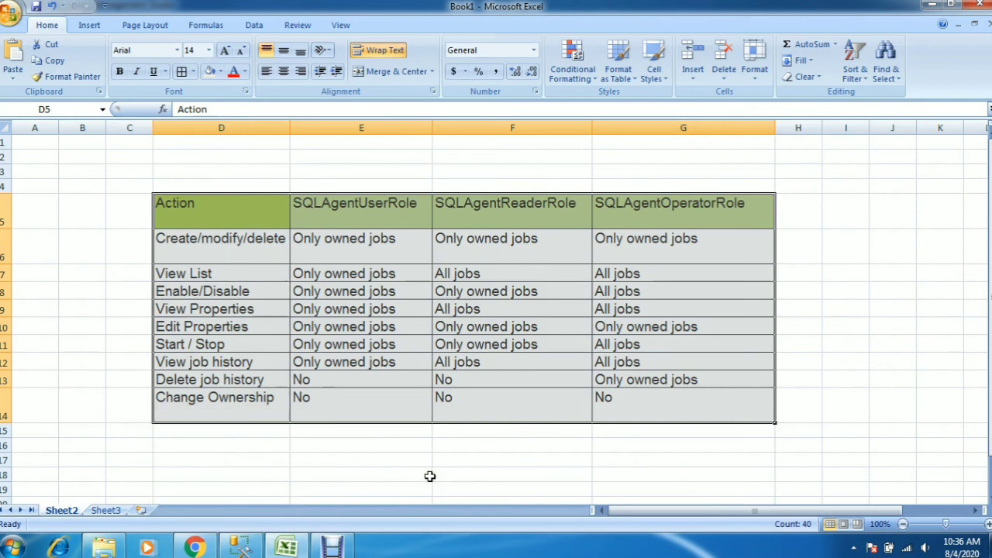
left_click(245, 548)
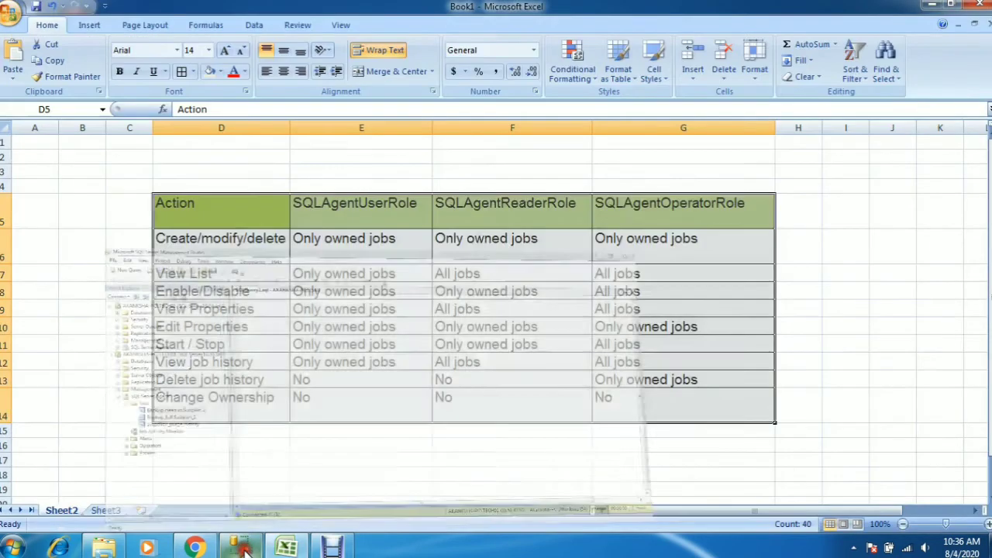
left_click(242, 548)
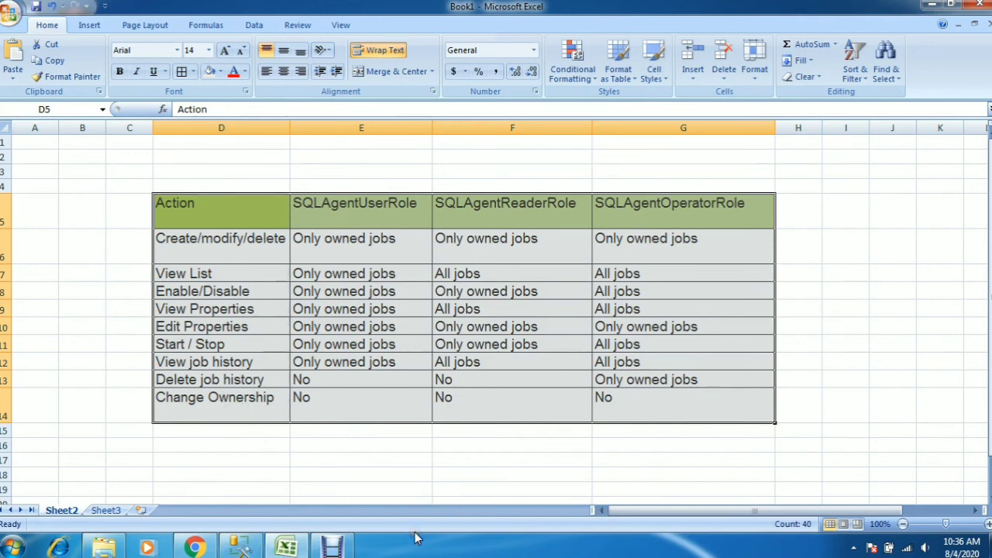
left_click_drag(259, 419, 641, 419)
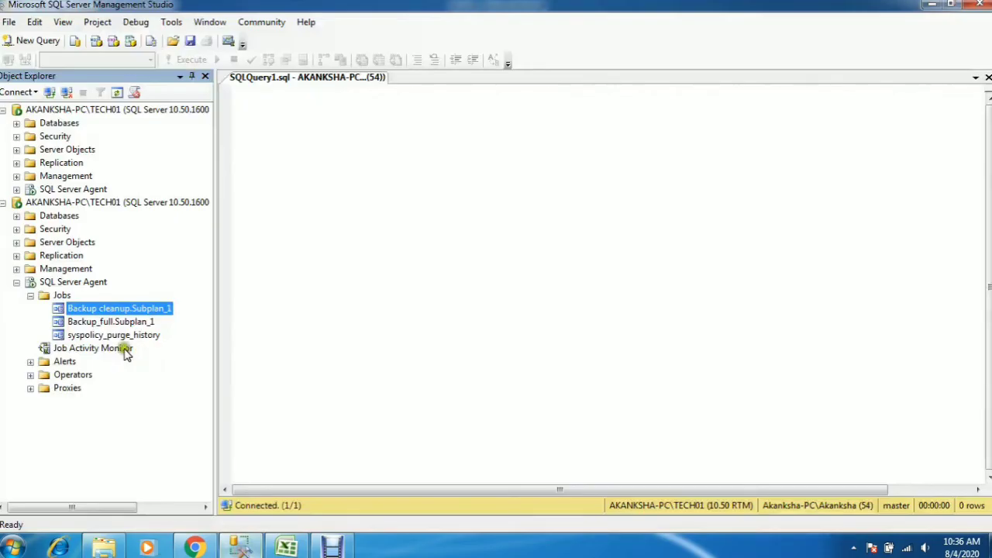
Open the Backup cleanup.Subplan_1 job properties in SQL Server Management Studio and try to change the job's owner
right_click(99, 310)
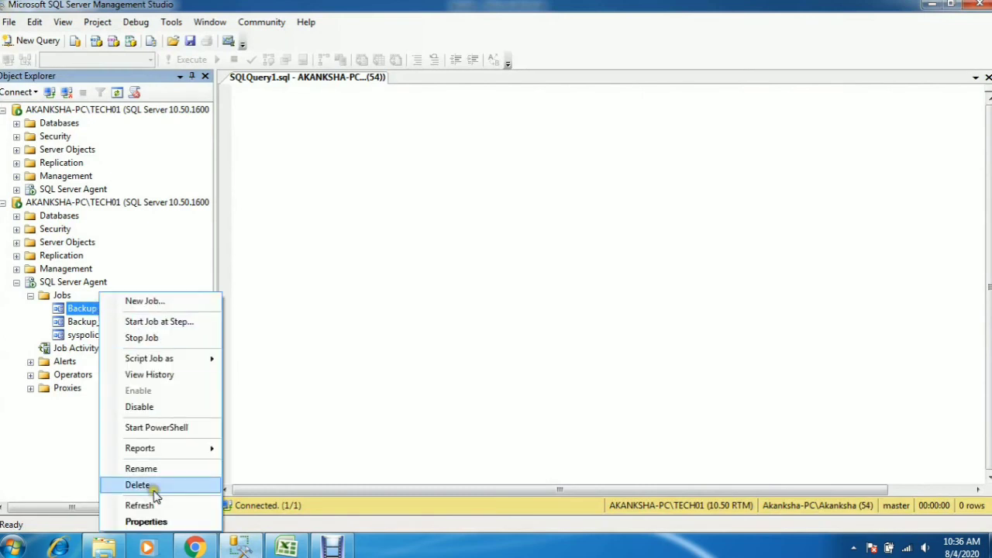
left_click(142, 520)
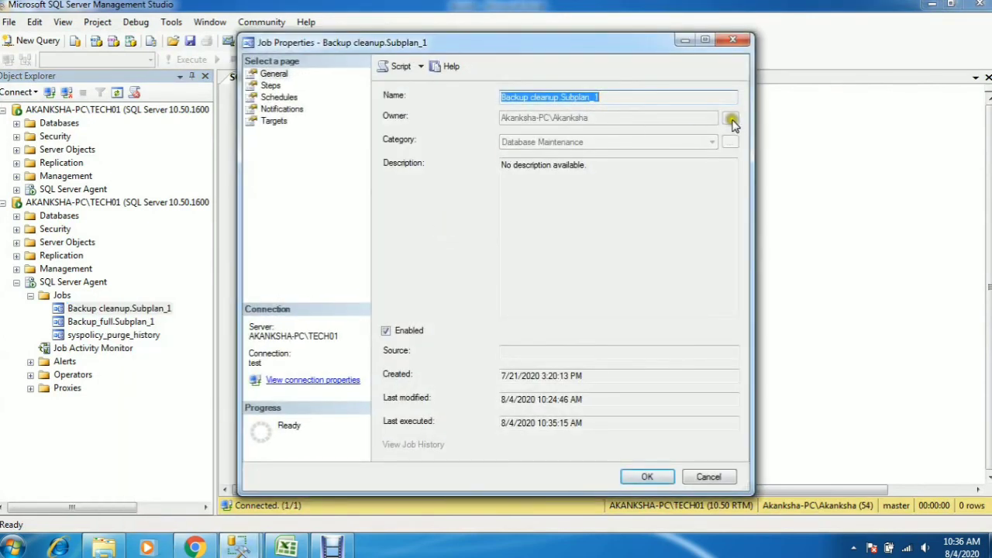
left_click(700, 136)
left_click(729, 123)
Switch to Excel and highlight the Change Ownership row across all three SQL Server Agent roles
left_click(286, 548)
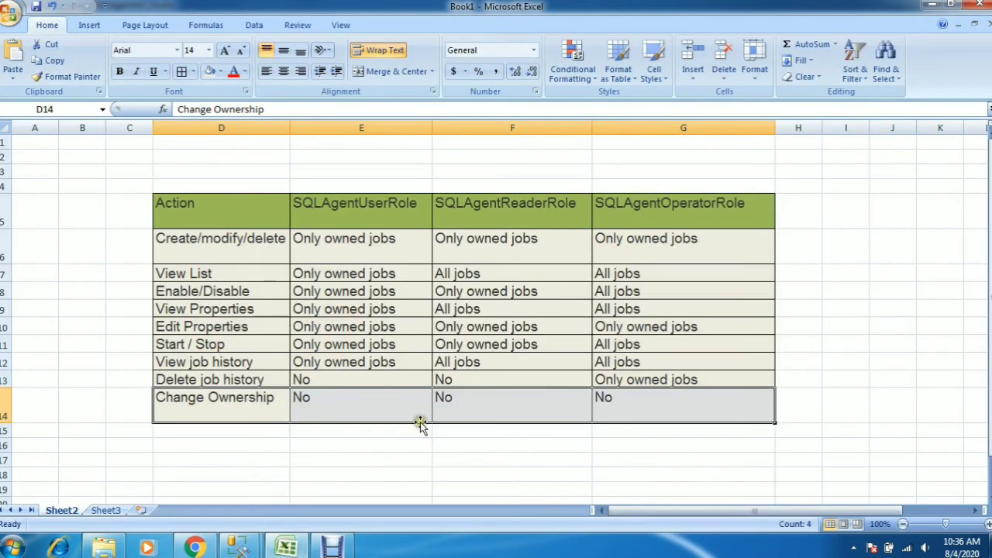
left_click(279, 443)
left_click_drag(250, 400, 620, 401)
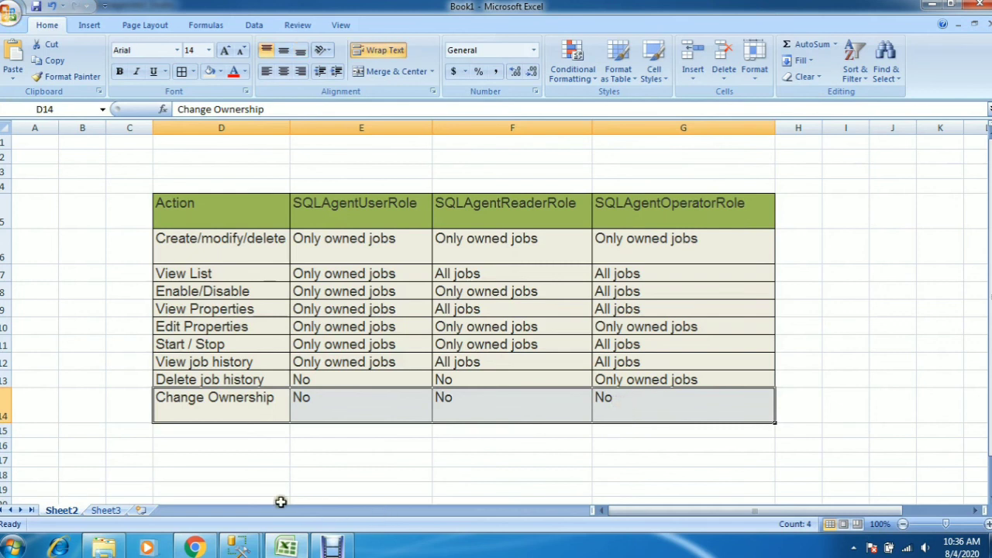
Try again to change the owner in the Backup cleanup.Subplan_1 job properties, cancel them, and highlight the whole role table in Excel
mouse_move(238, 547)
left_click(310, 436)
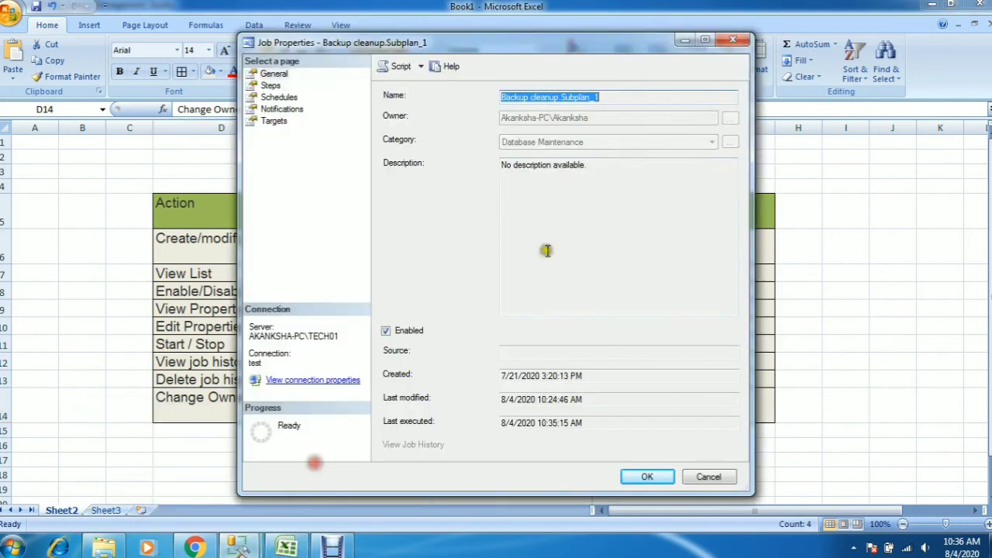
left_click(729, 120)
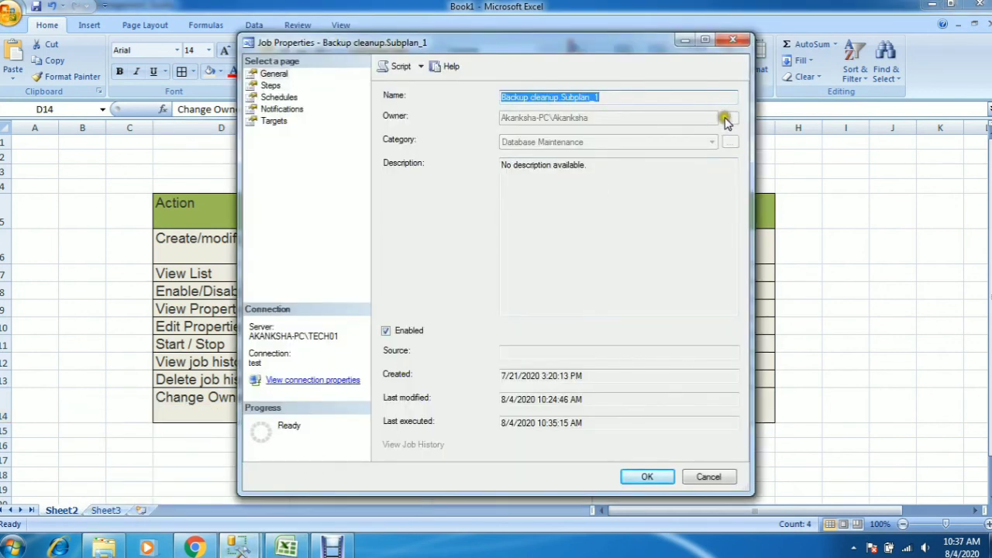
left_click(708, 477)
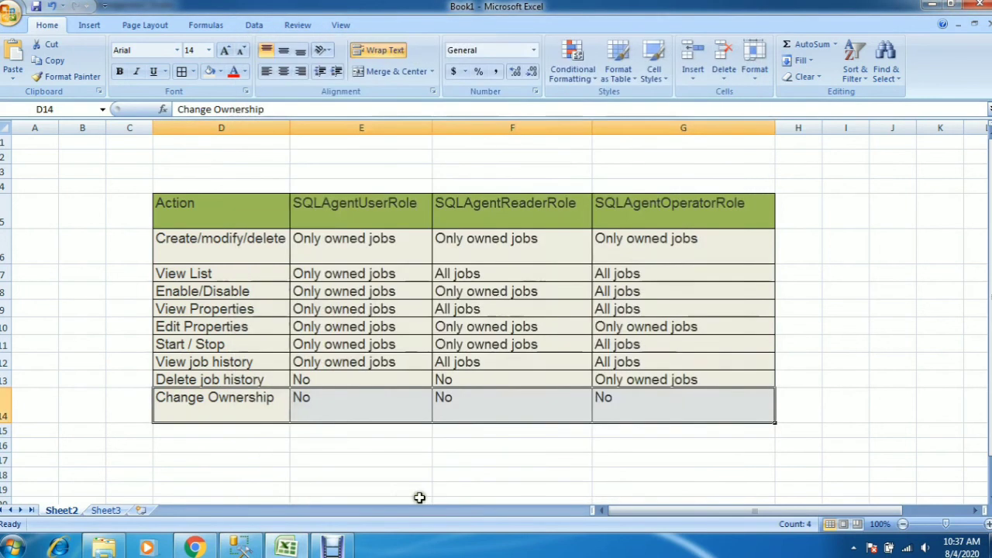
left_click_drag(184, 203, 703, 439)
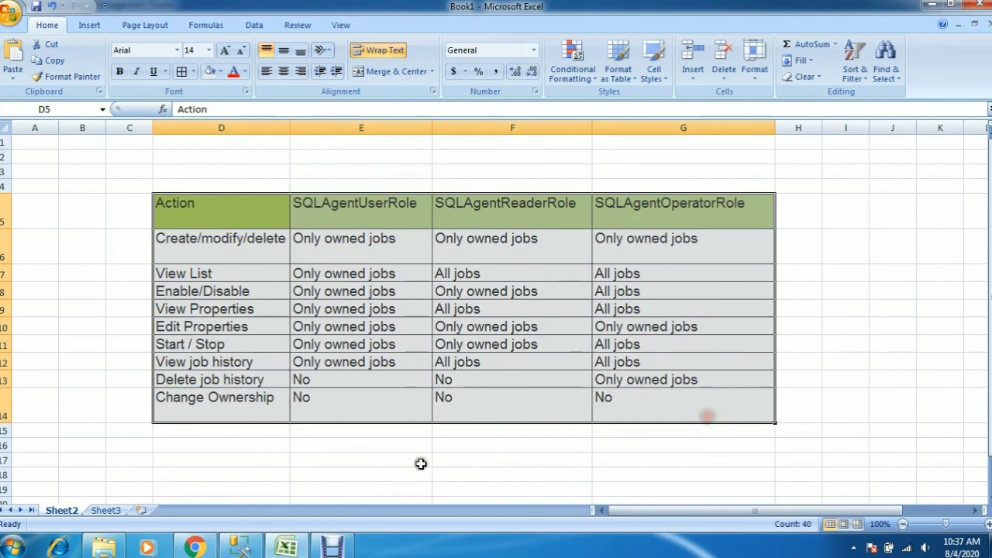